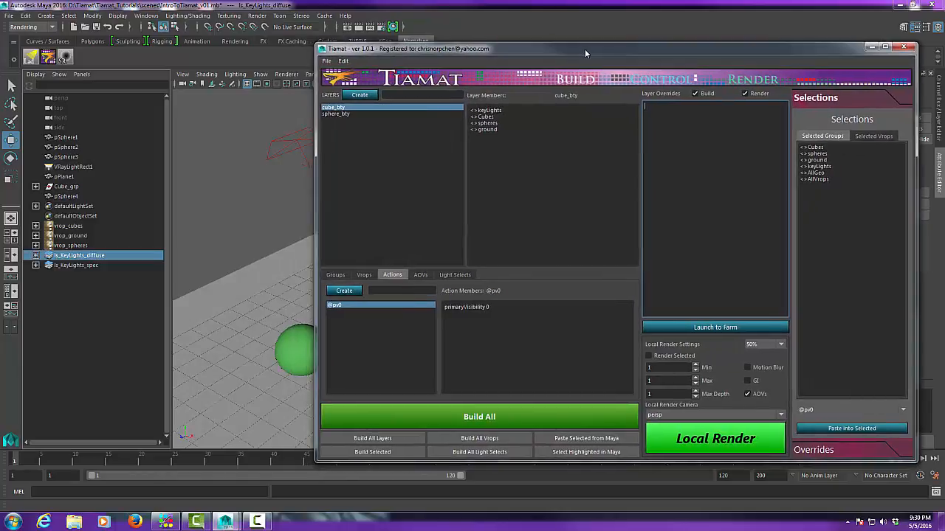
Select the red cube farthest from the area light and turn off Casts Shadows in its shape node's render stats
mouse_move(540, 51)
left_mouse_down()
mouse_move(555, 60)
mouse_move(554, 51)
mouse_move(542, 55)
left_mouse_up()
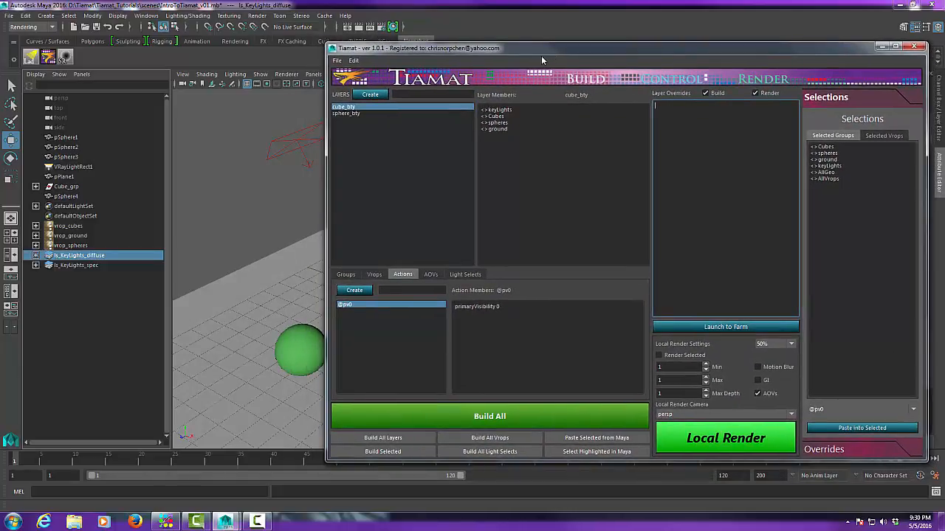
left_click(360, 305)
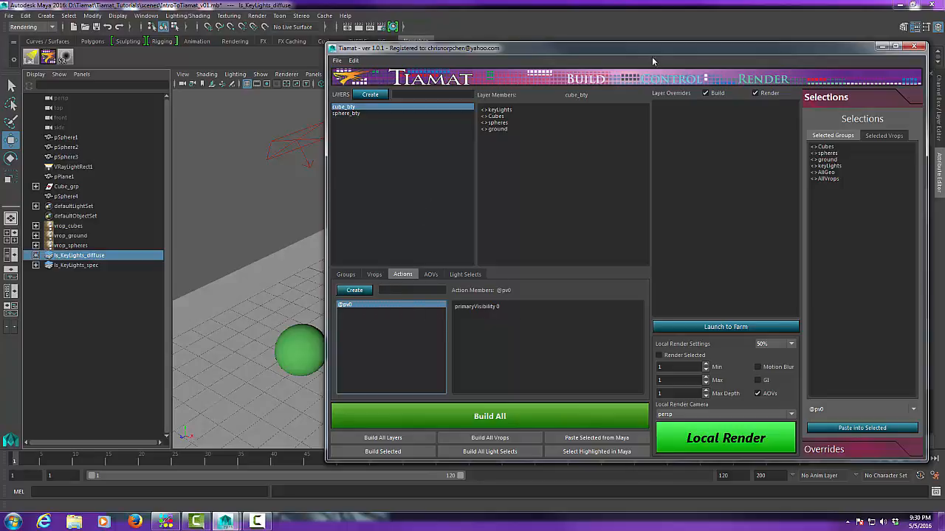
left_click_drag(656, 51, 462, 285)
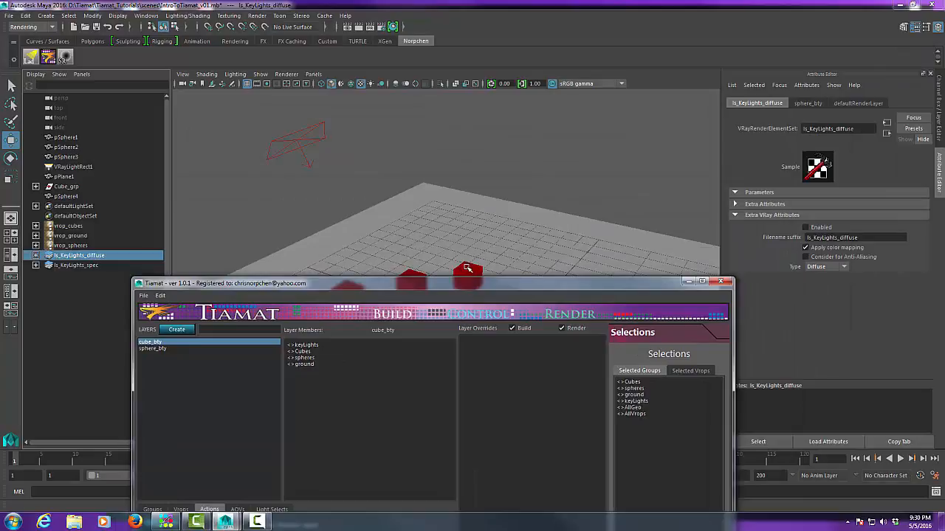
left_click(467, 270)
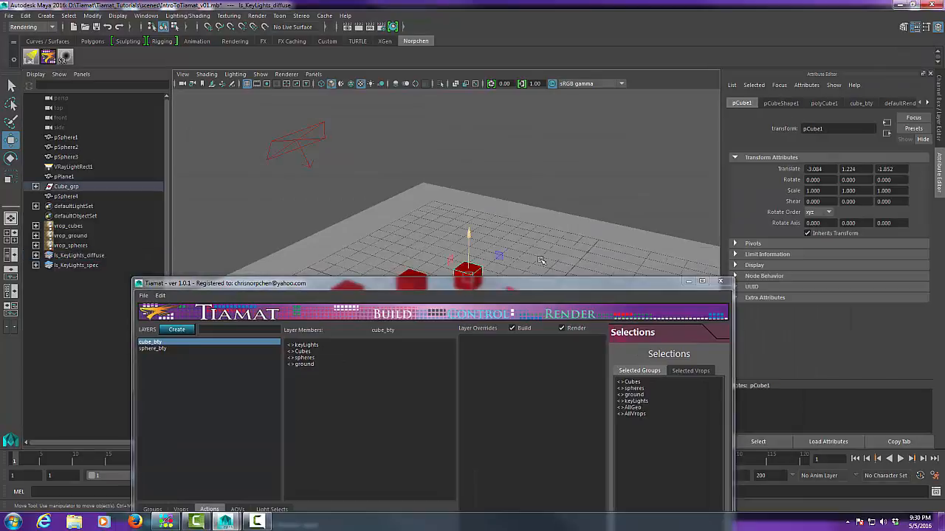
left_click(780, 103)
left_click_drag(657, 286, 646, 62)
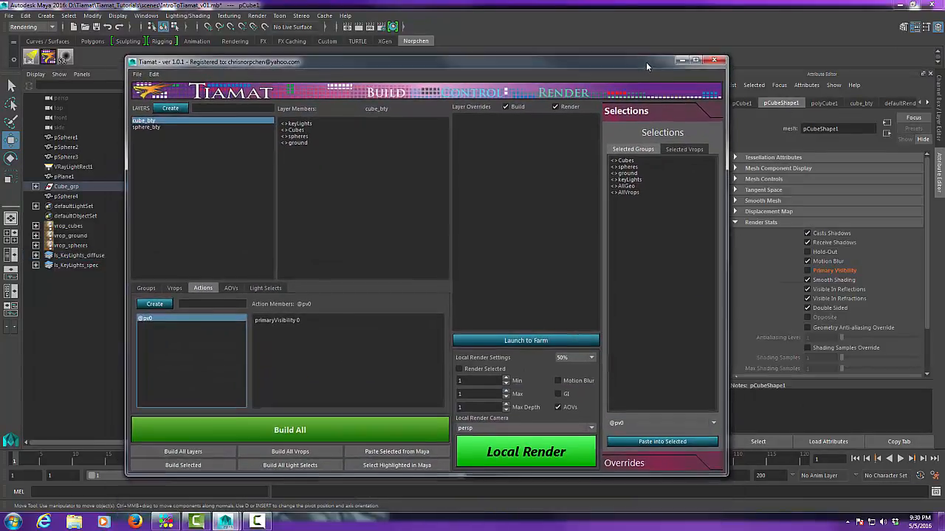
left_click(815, 234)
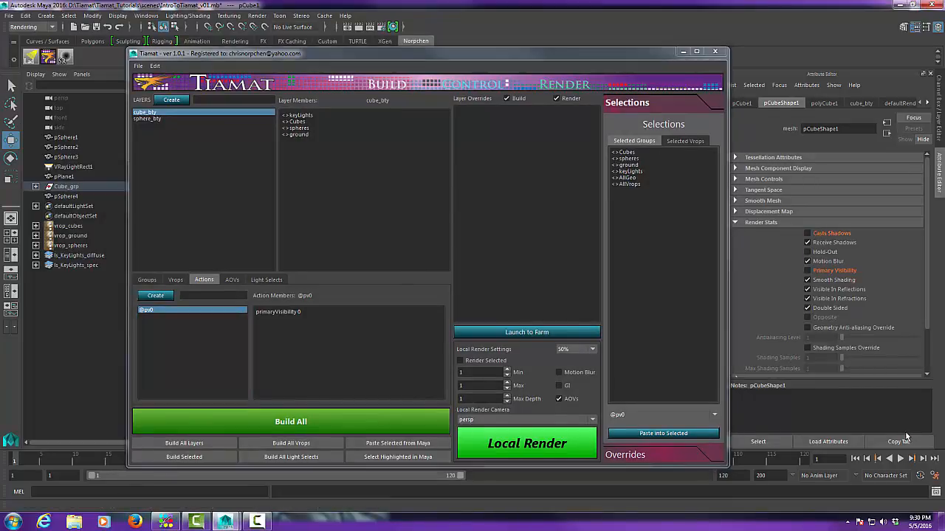
Open the Script Editor and turn off Visible In Reflections and Visible In Refractions on the cube's shape
left_click(935, 494)
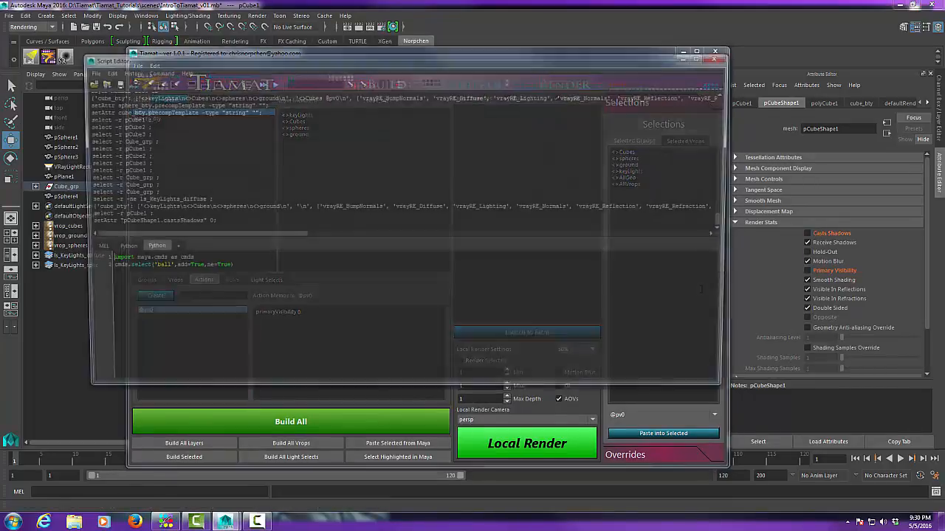
left_click_drag(405, 66, 944, 129)
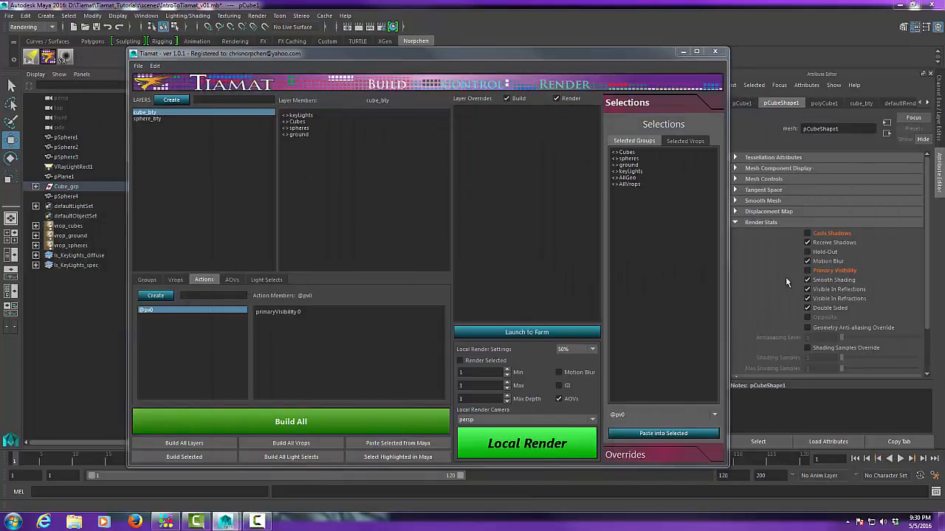
left_click(825, 291)
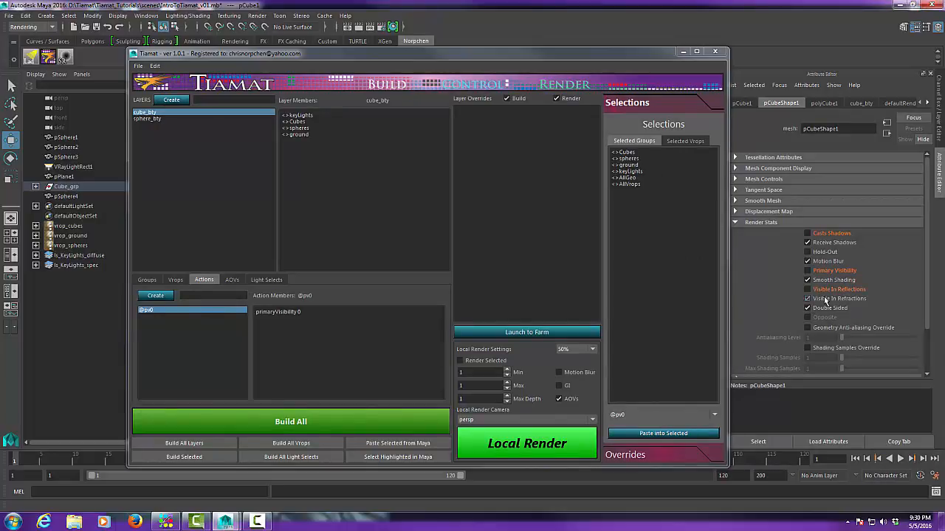
left_click(824, 299)
scroll(928, 255, "down", 3)
scroll(931, 272, "up", 3)
scroll(930, 248, "down", 3)
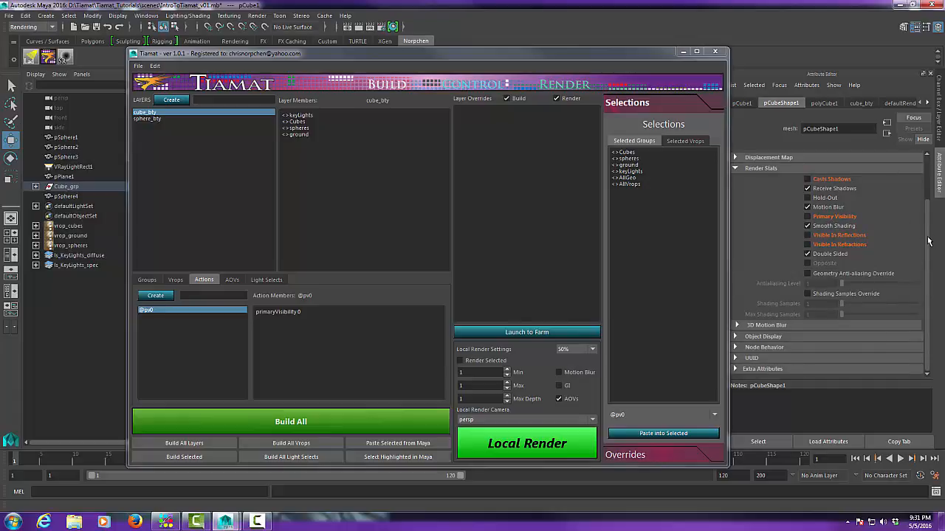
scroll(931, 240, "up", 3)
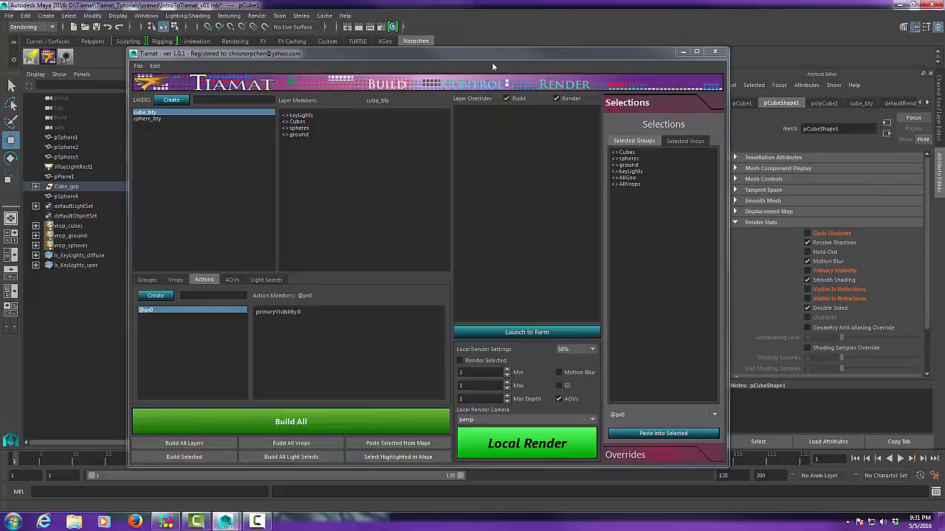
left_click_drag(493, 53, 507, 47)
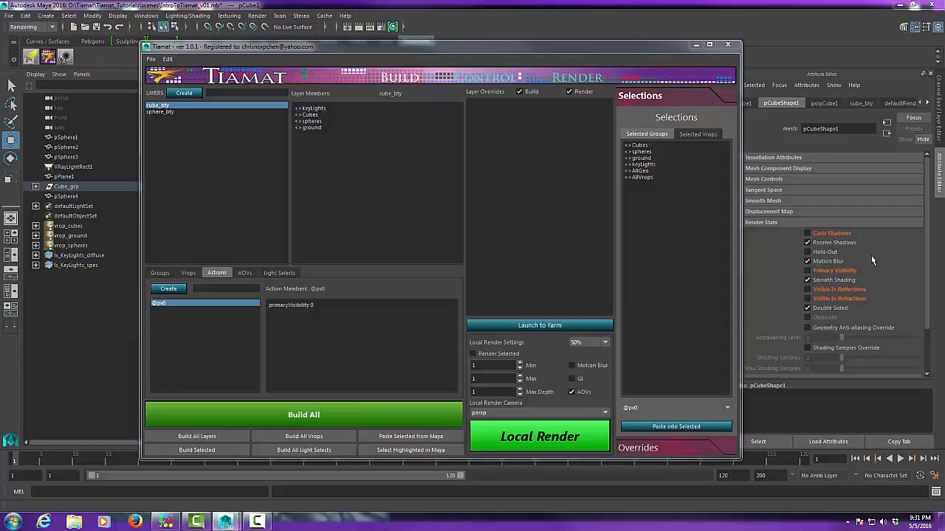
left_click(62, 59)
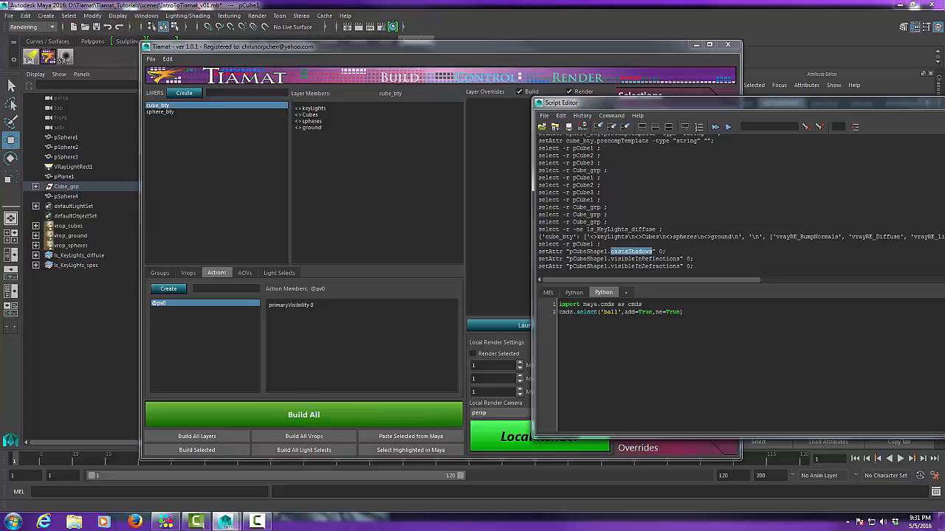
left_click(363, 331)
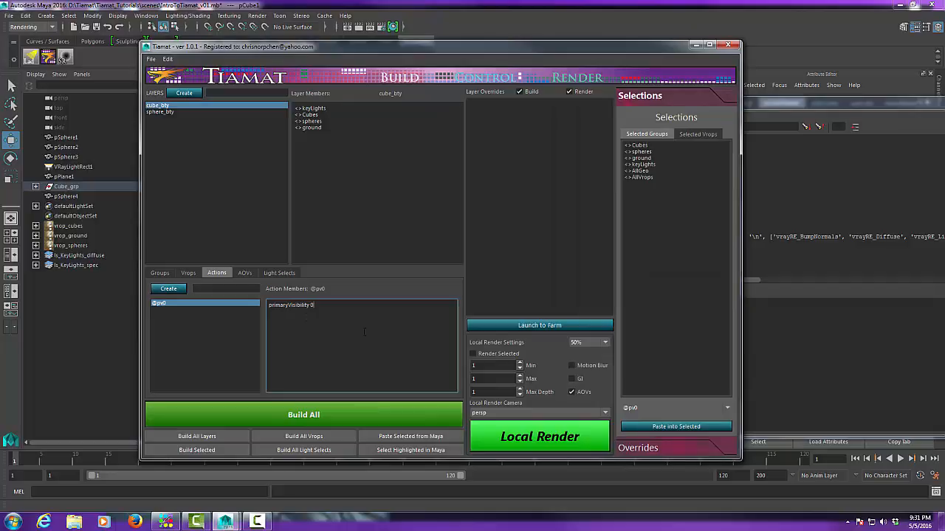
key("Return")
type("castsShadows")
type("0")
left_click(773, 110)
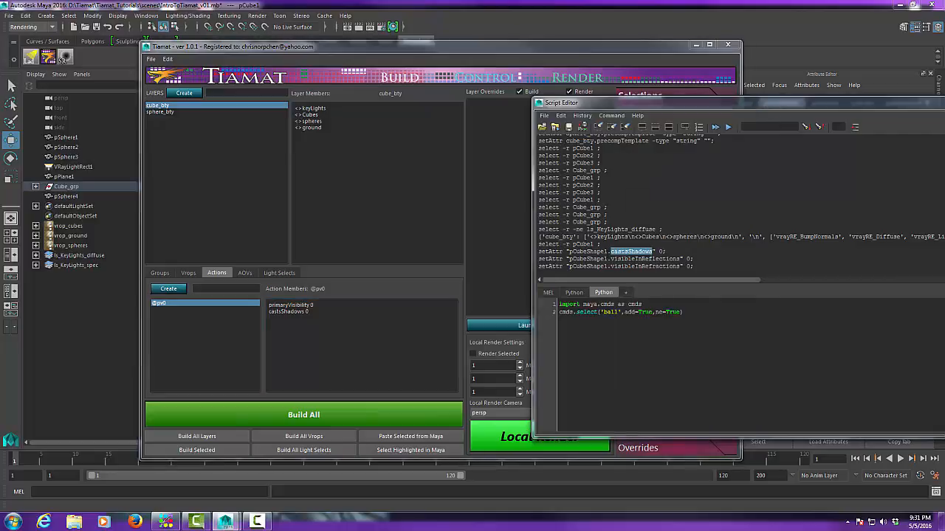
left_click_drag(610, 259, 680, 259)
key("ctrl+c")
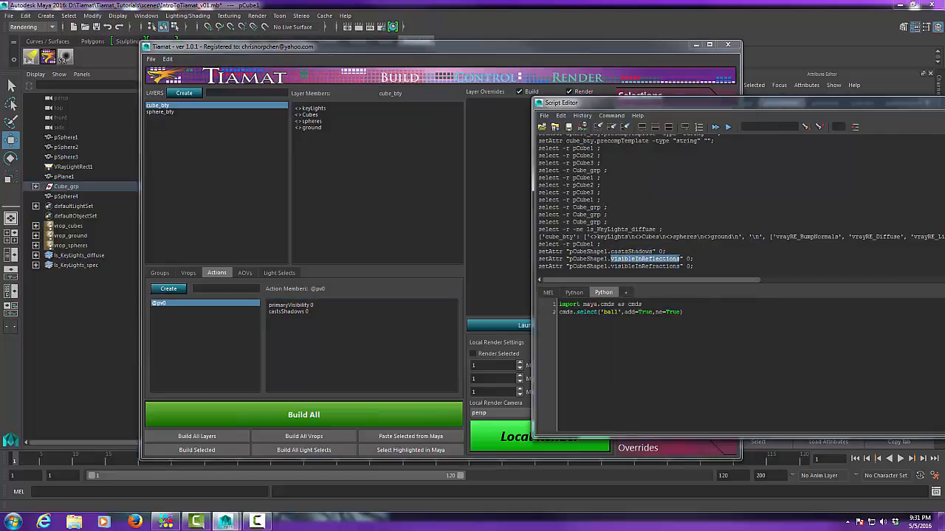
left_click(319, 336)
key("ctrl+v")
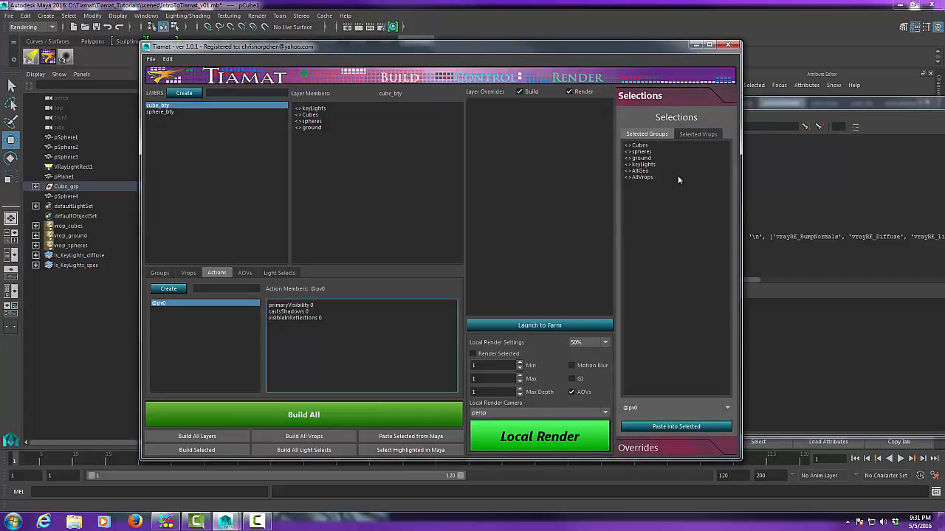
left_click(761, 101)
left_click_drag(610, 266, 680, 267)
key("ctrl+c")
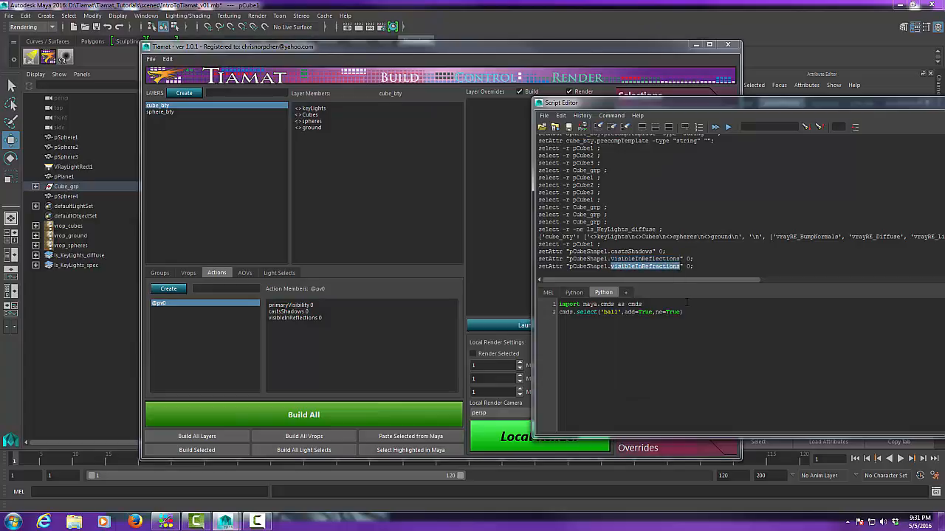
left_click(328, 341)
key("ctrl+v")
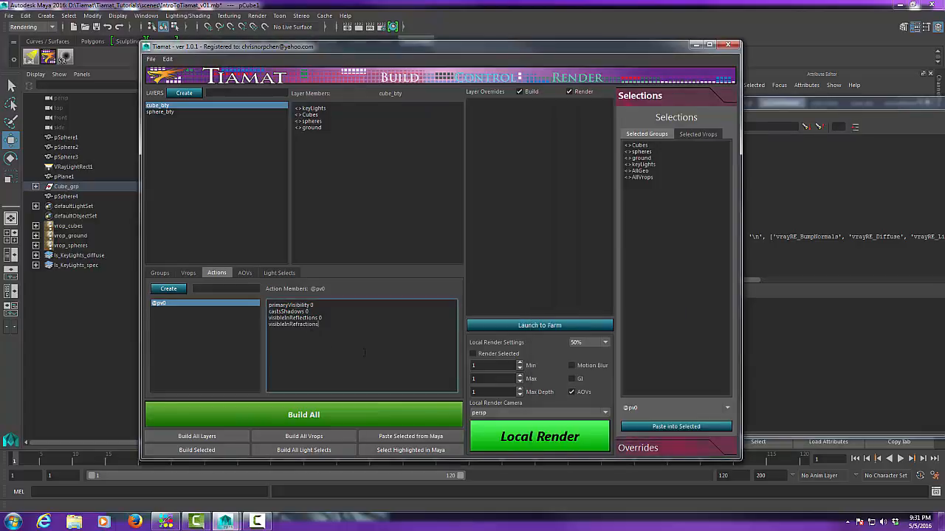
type("0")
left_click(501, 118)
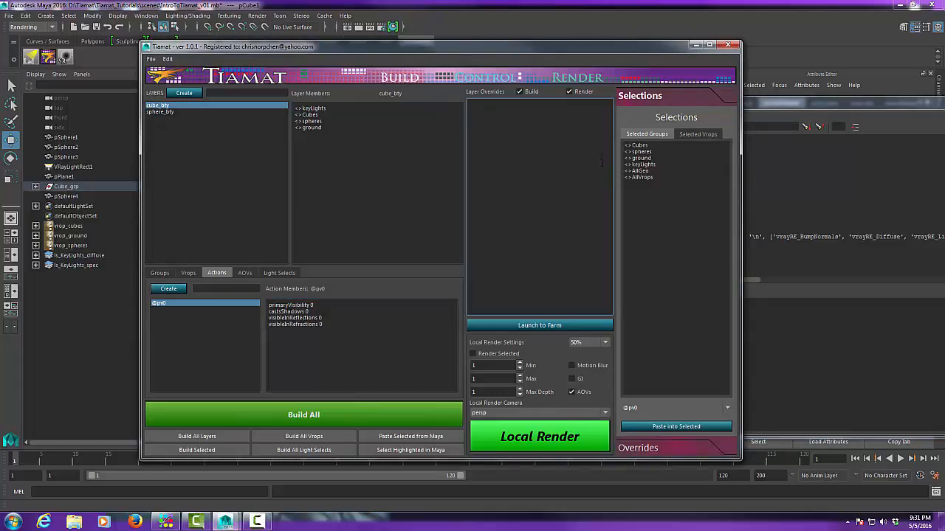
left_click(636, 146)
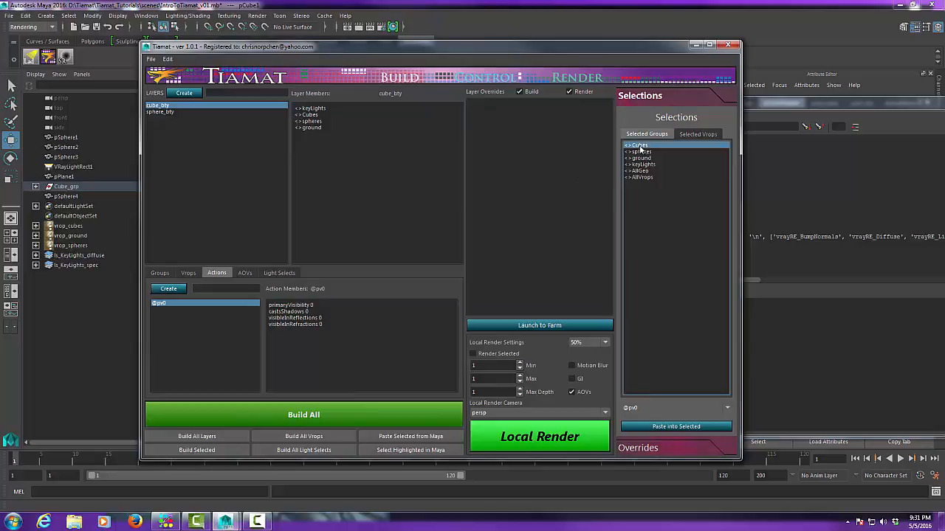
left_click(519, 120)
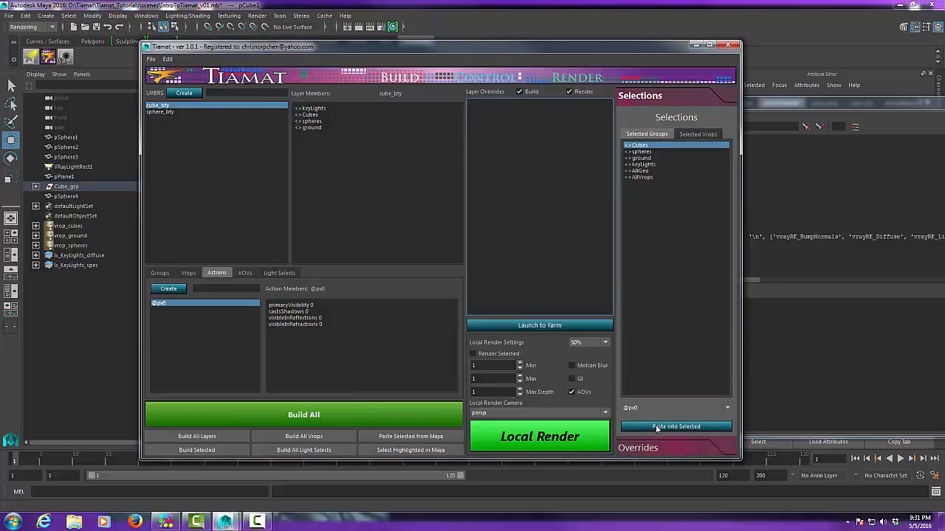
left_click(657, 427)
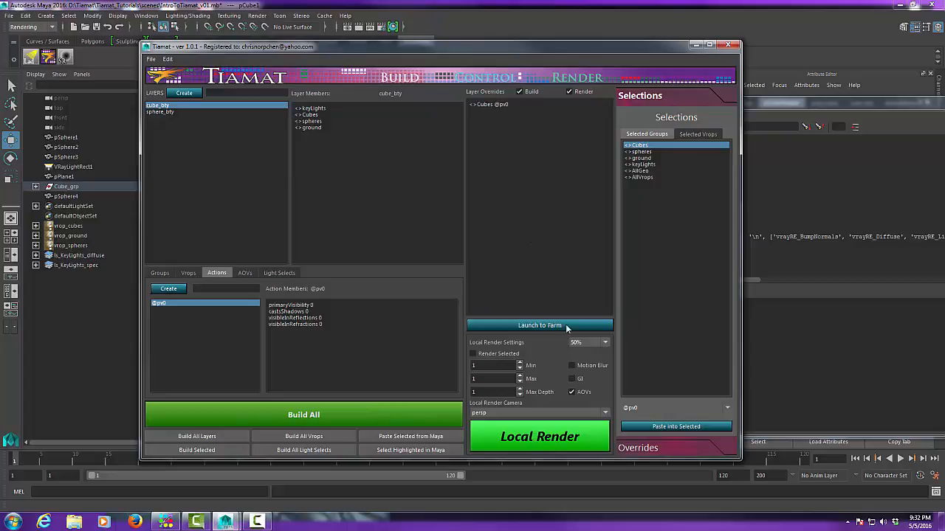
Put away the Script Editor and build all layers, accepting the confirmation
left_click(790, 112)
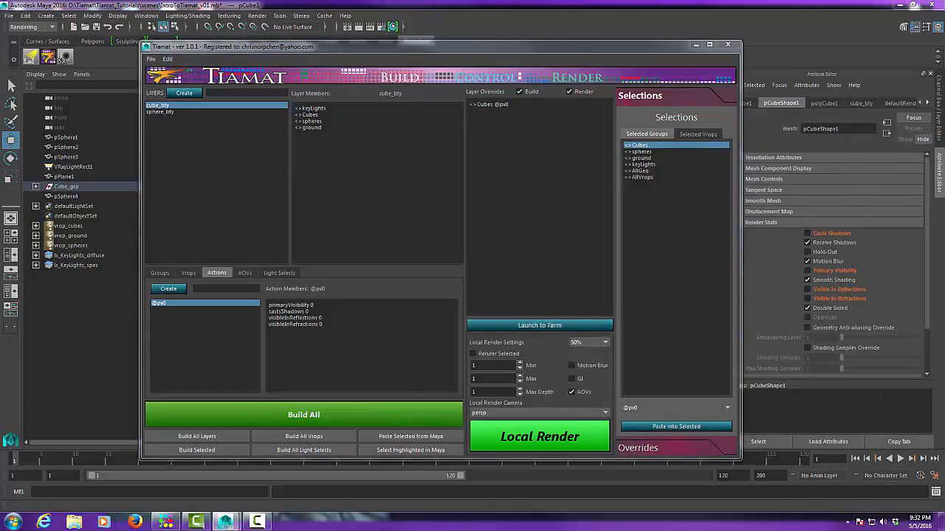
left_click(321, 450)
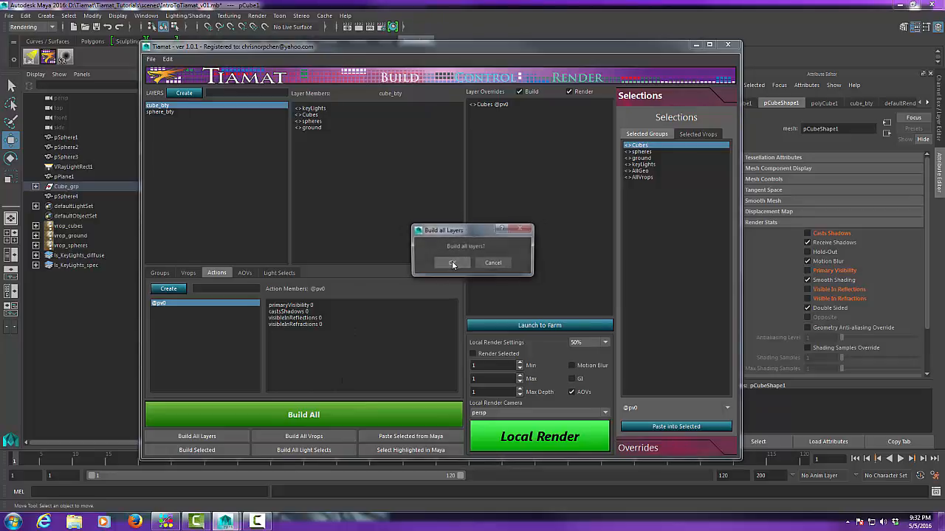
left_click(451, 264)
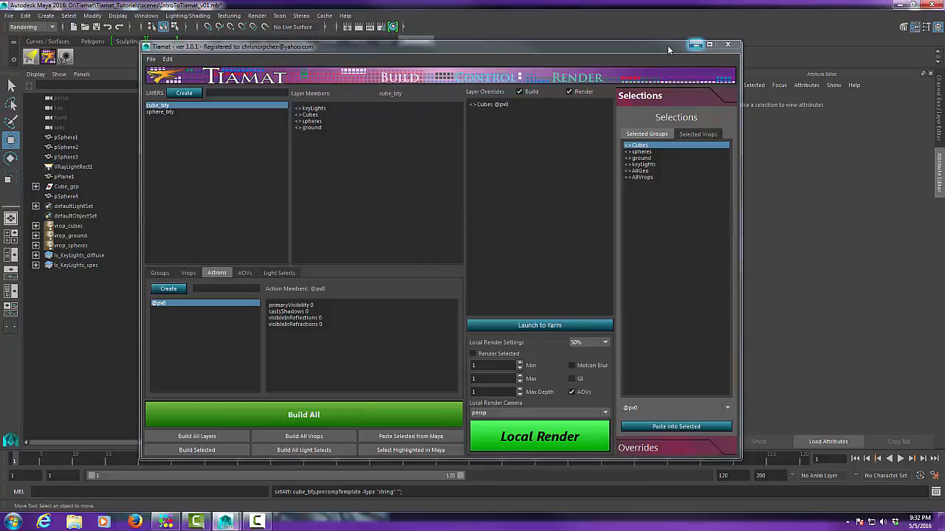
Examine the render stats of the red cubes in the viewport and the Cubes override entry for cube_bty
left_click_drag(667, 45, 604, 360)
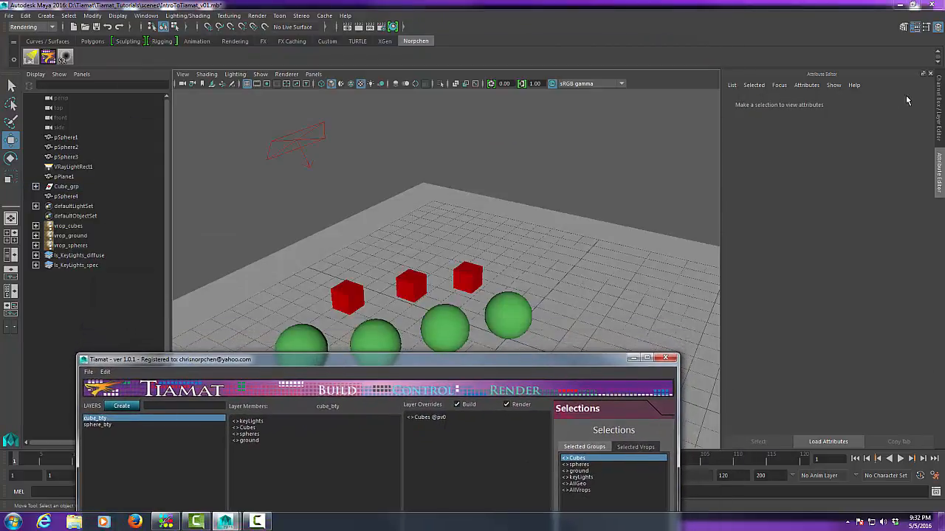
left_click(915, 27)
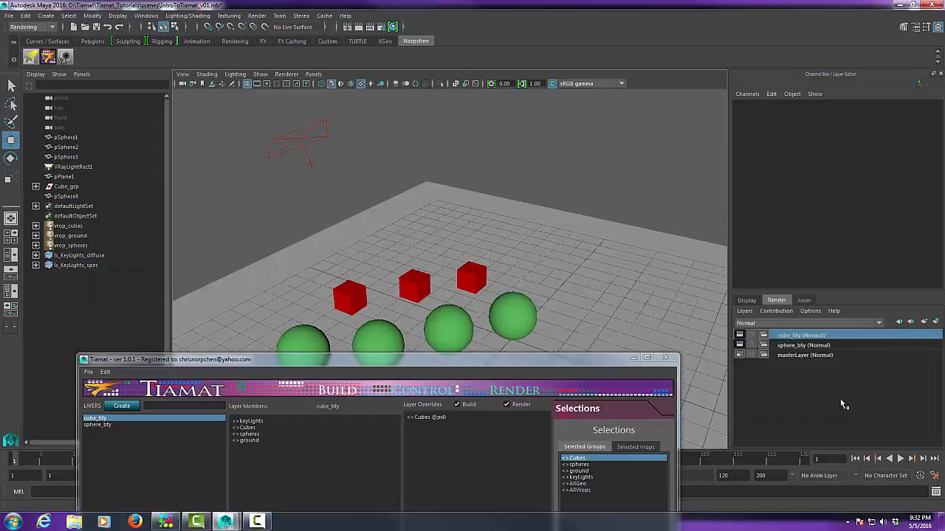
left_click(473, 277)
left_click(915, 28)
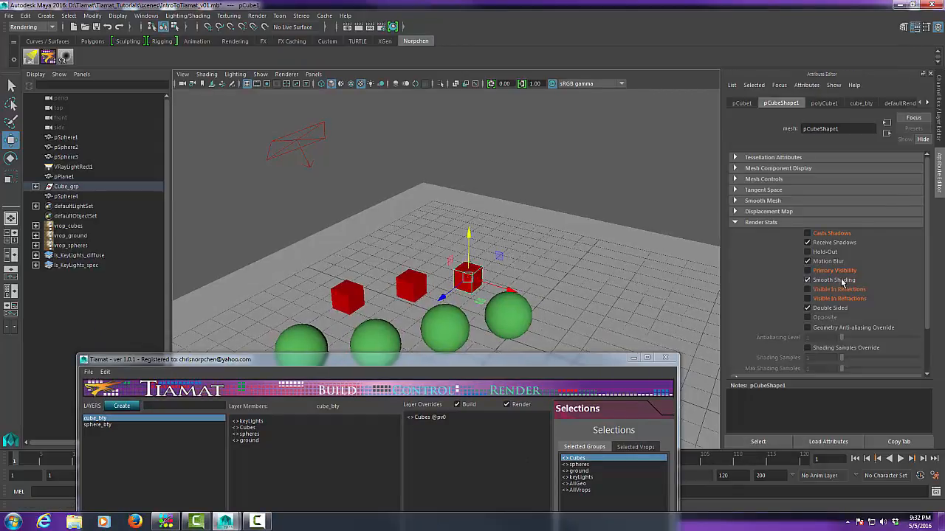
left_click(411, 285)
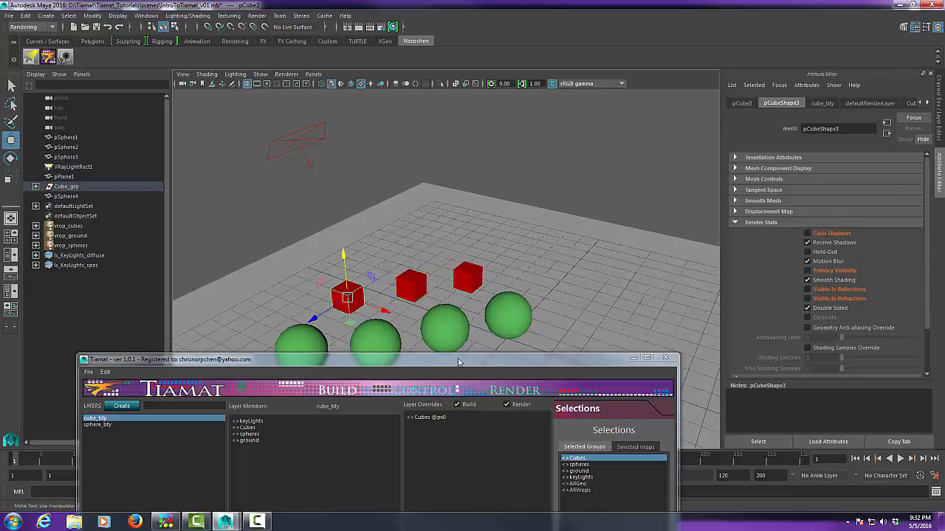
left_click_drag(457, 358, 550, 54)
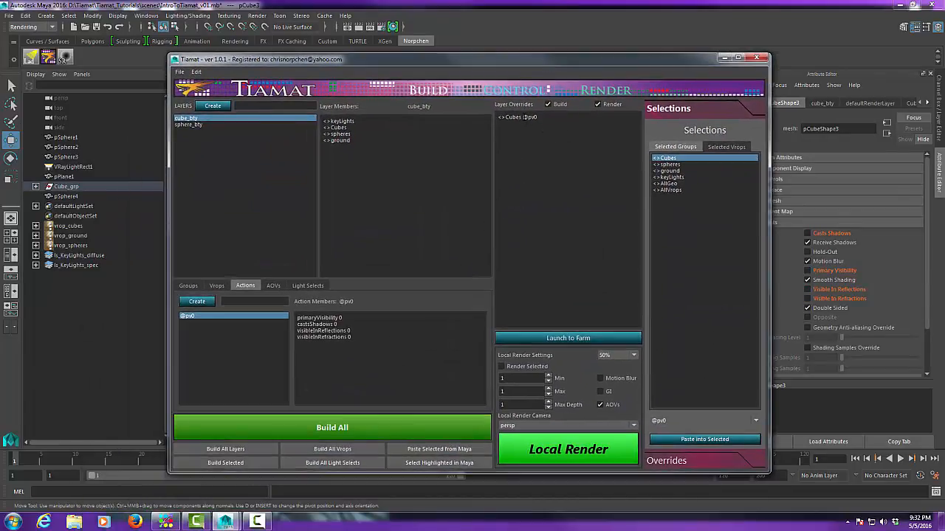
left_click_drag(539, 117, 500, 117)
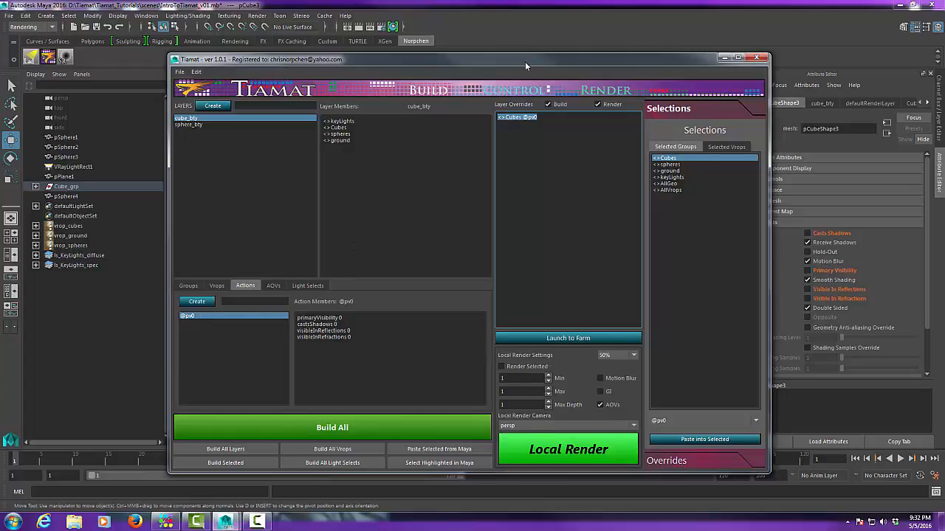
left_click_drag(525, 61, 504, 84)
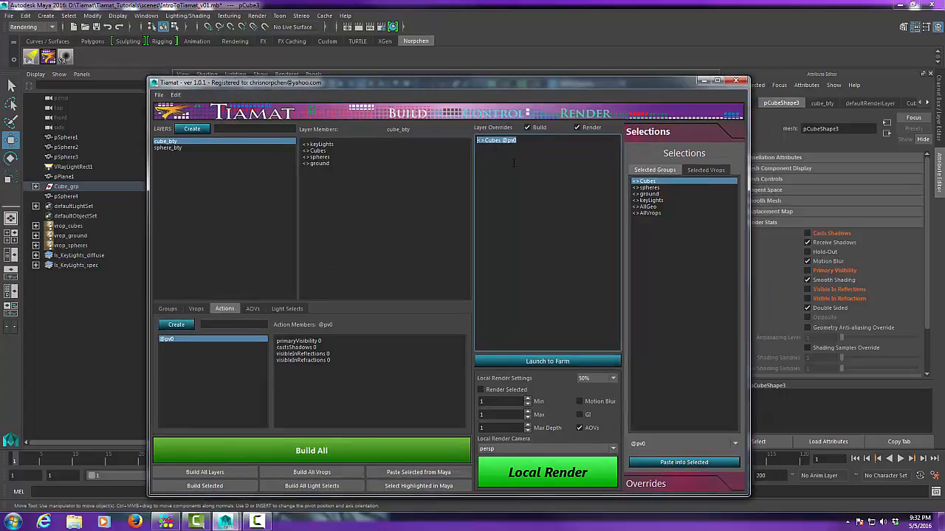
Create a new action named hiRez
left_click(225, 325)
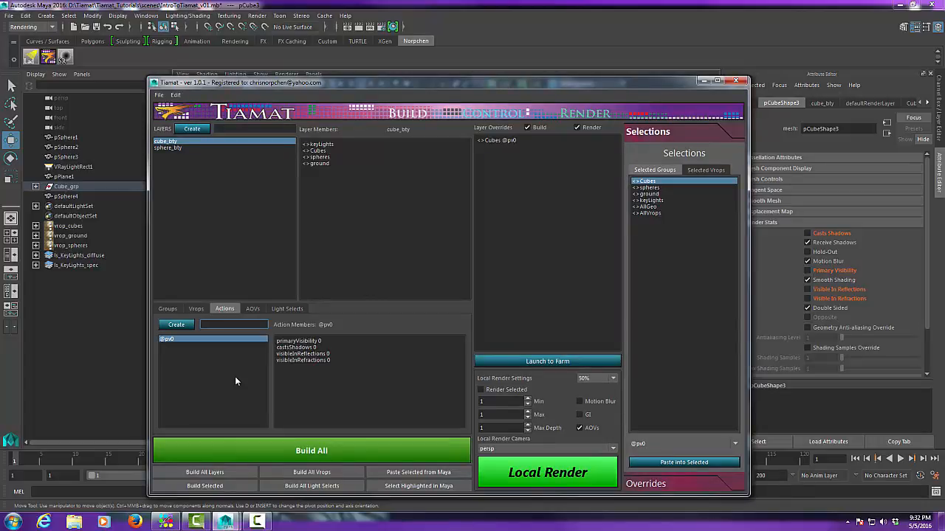
type("hiRez")
left_click(176, 326)
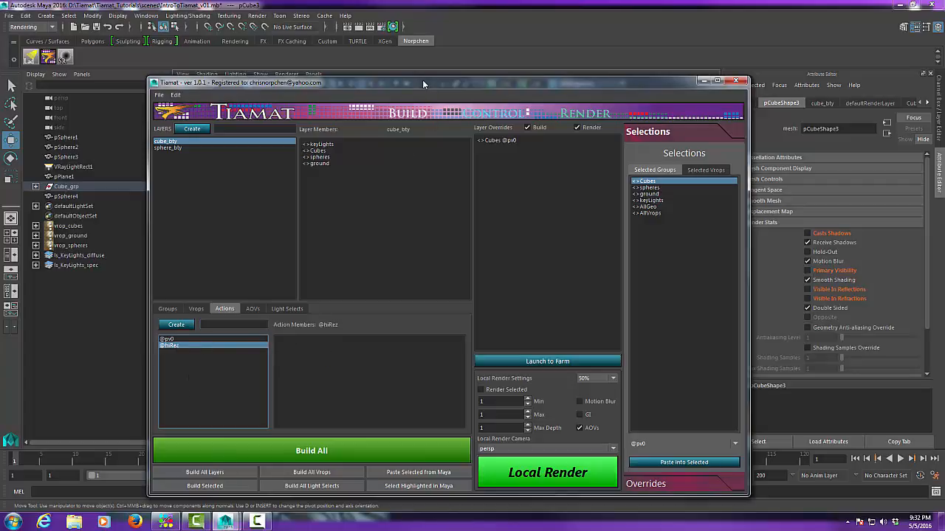
left_click_drag(422, 79, 447, 71)
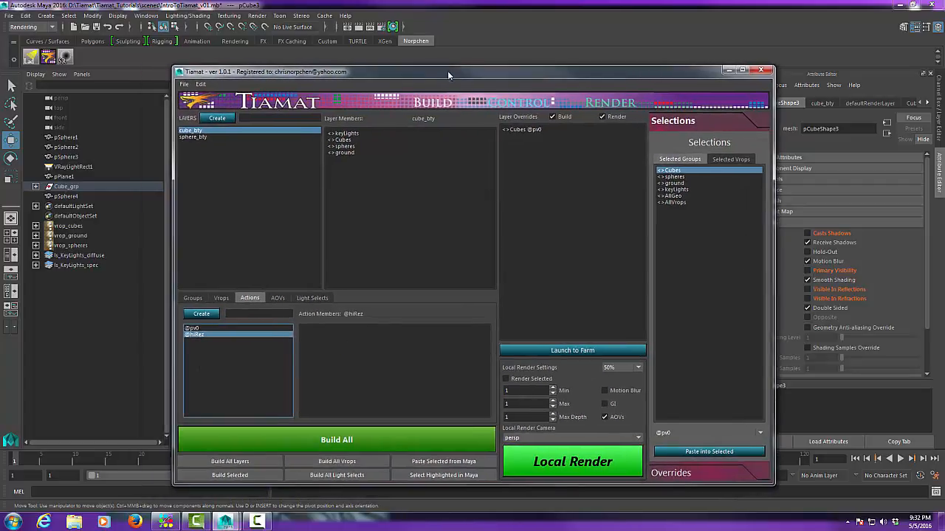
left_click(547, 129)
key("BackSpace")
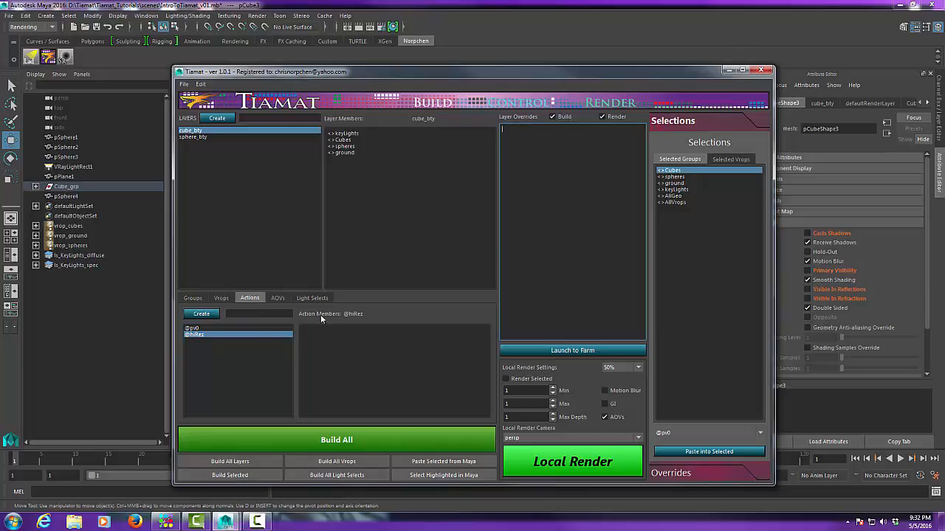
left_click(226, 333)
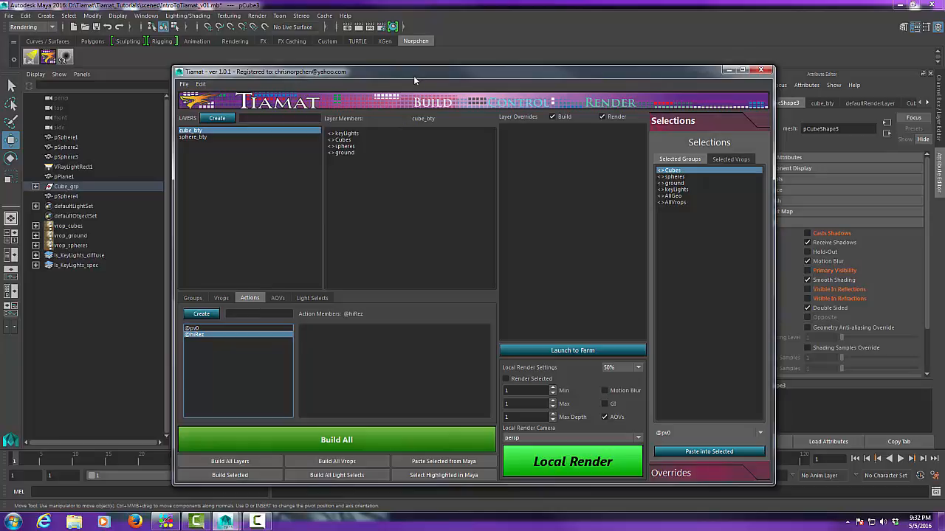
Bring up the Script Editor and the cube_bty render settings, arranging them around the Tiamat window
left_click_drag(402, 72, 279, 106)
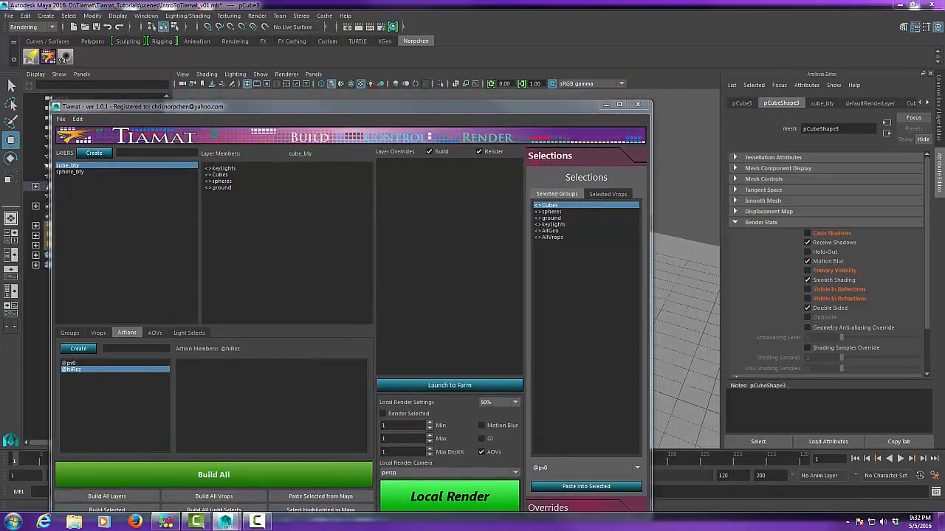
left_click_drag(944, 93, 783, 165)
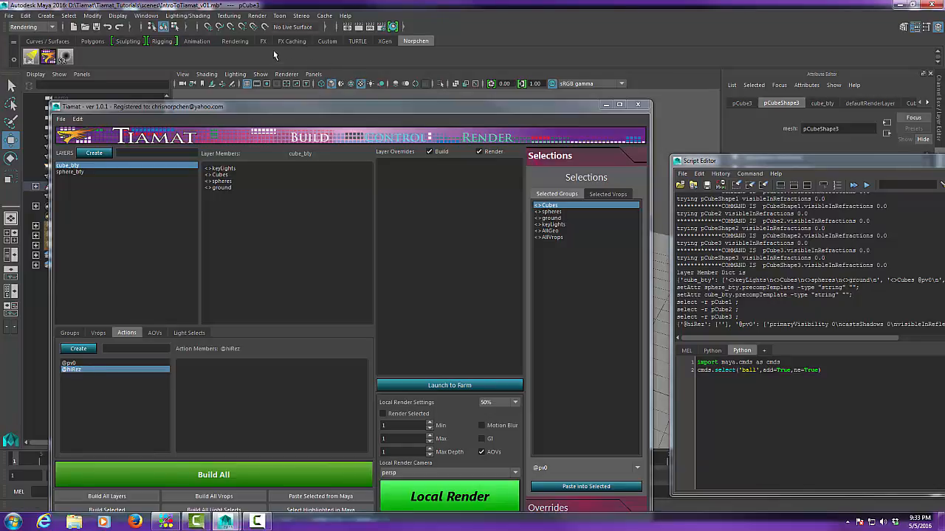
left_click(378, 26)
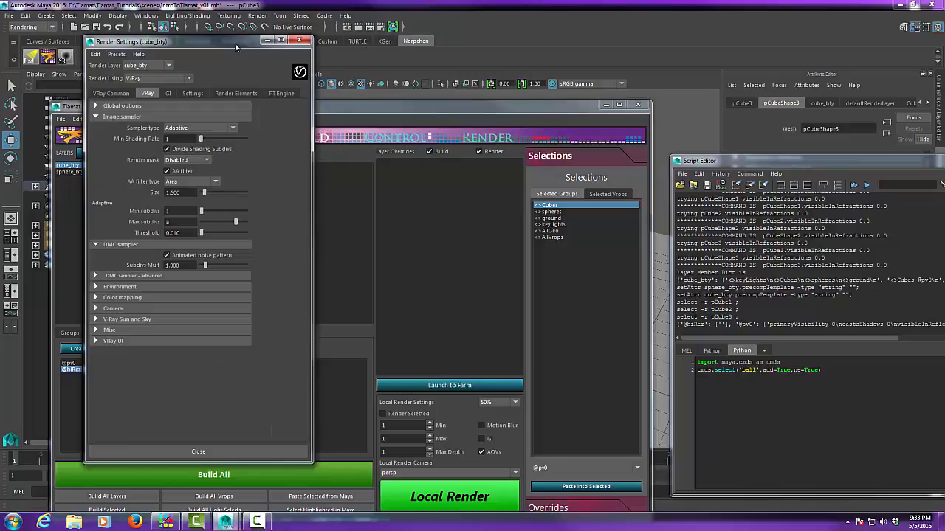
left_click_drag(235, 42, 568, 68)
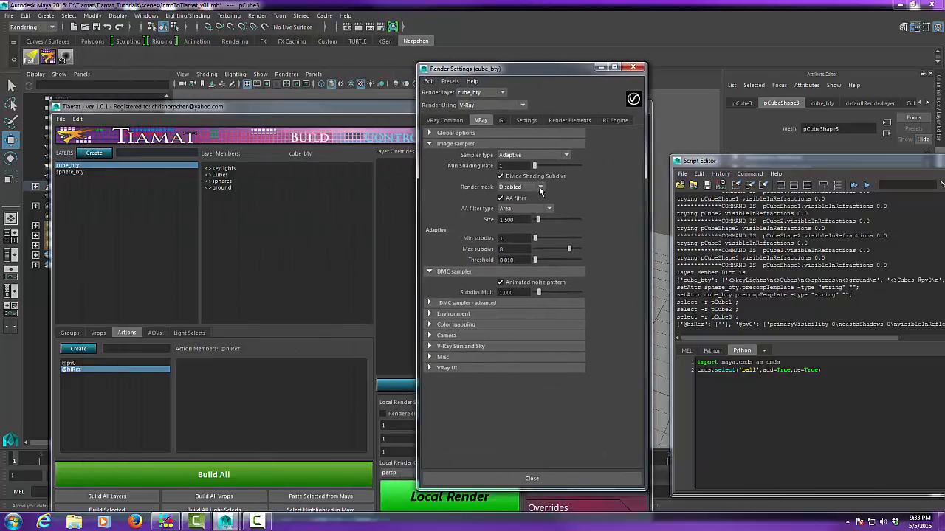
Set the V-Ray global Max depth to 5 and the image sampler's Min Shading Rate to 3
left_click(472, 133)
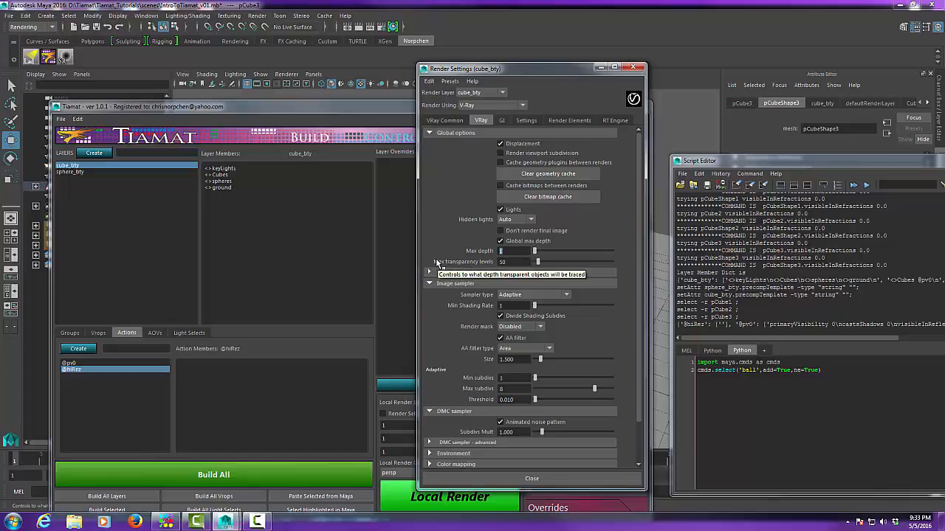
type("5")
key("Return")
scroll(635, 204, "down", 2)
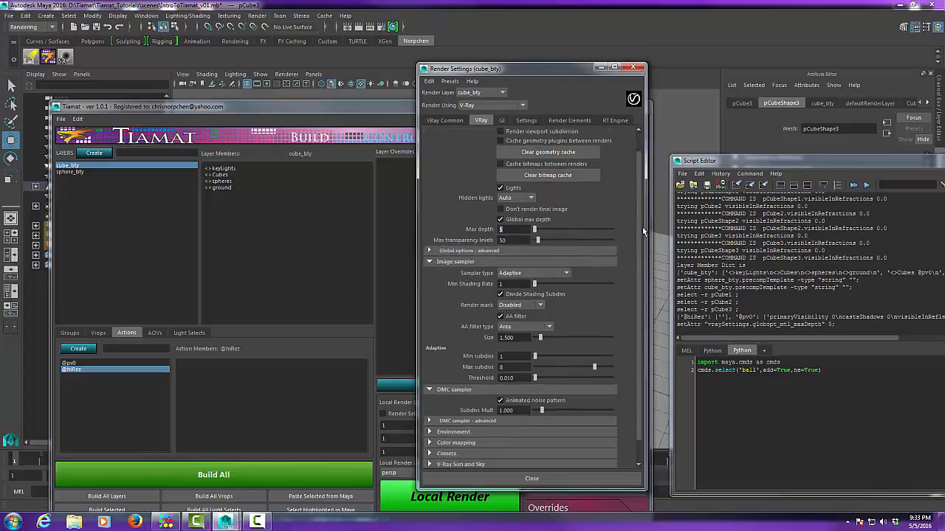
left_click(501, 259)
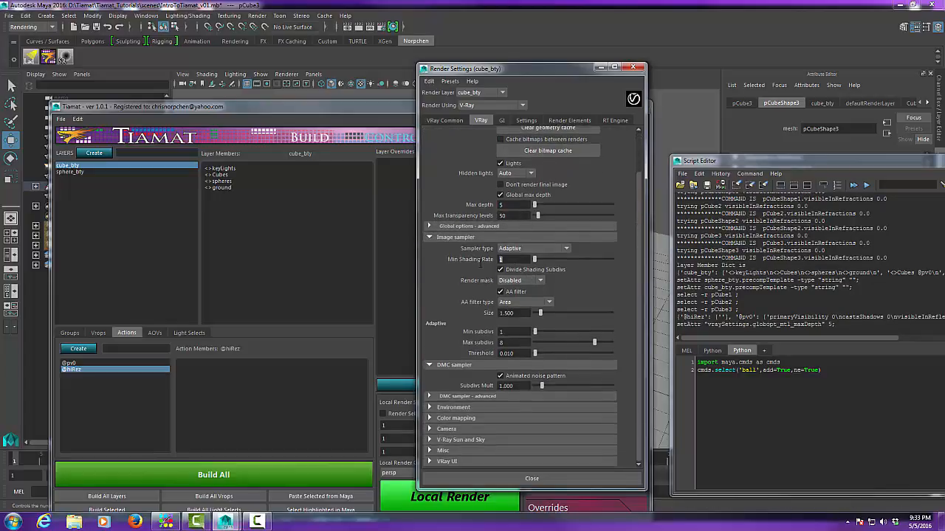
type("3")
key("Return")
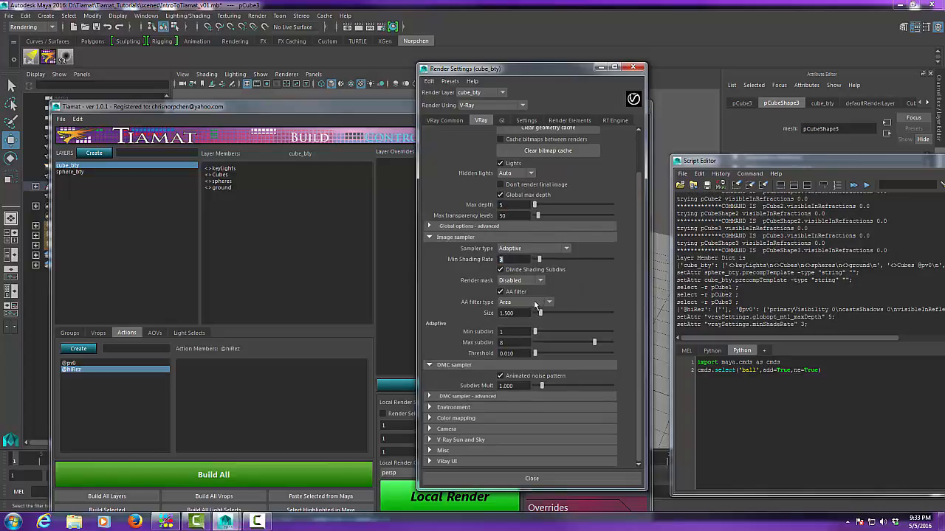
Set the adaptive image sampler to Min subdivs 2, Max subdivs 32 and Threshold 0.006
left_click(502, 332)
type("2")
key("Return")
key("Tab")
type("32")
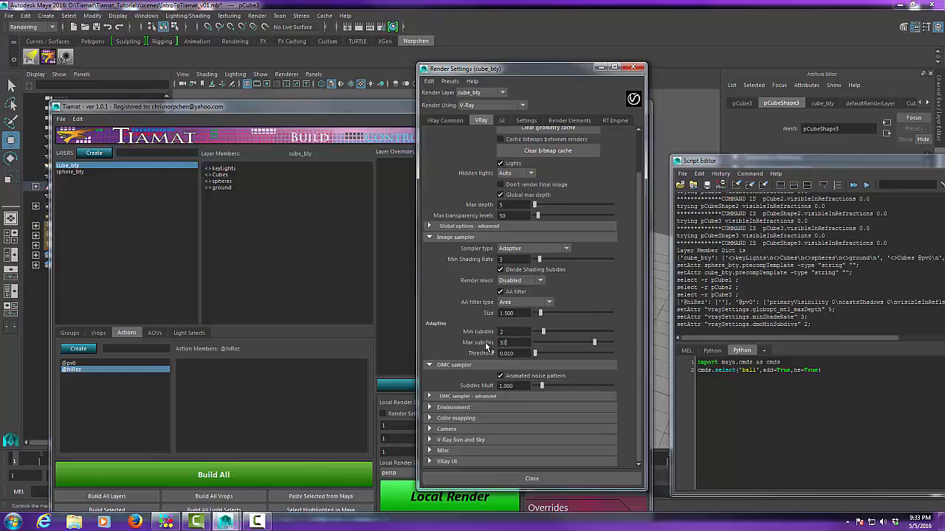
key("Return")
left_click(508, 354)
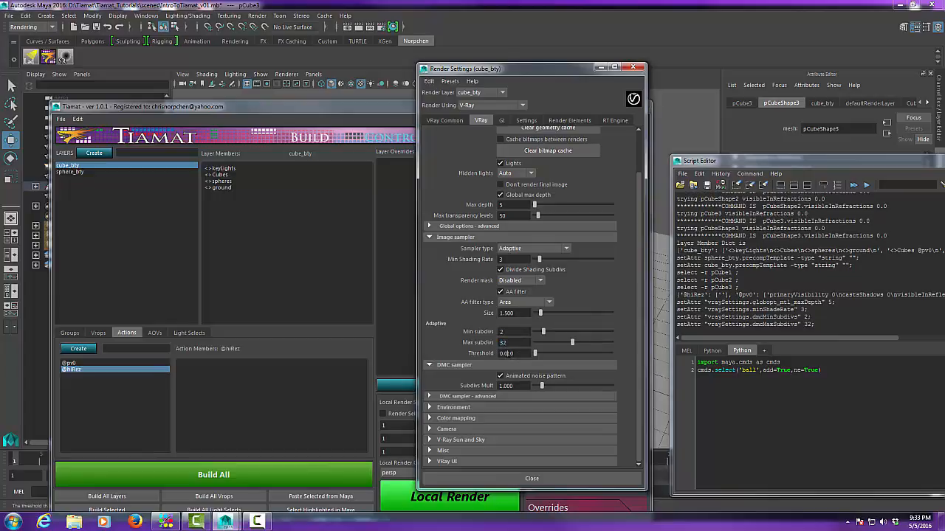
left_click_drag(508, 353, 515, 354)
type("06")
key("Return")
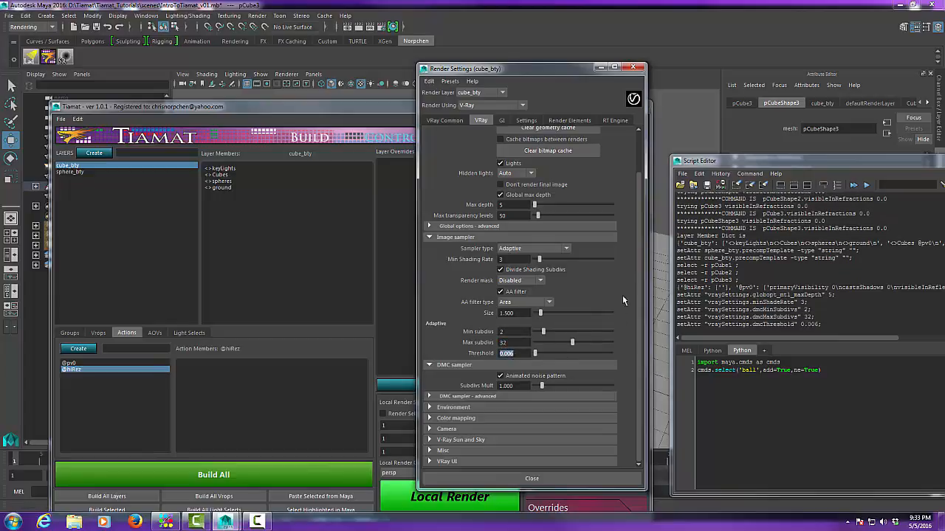
Set the advanced DMC sampler's Adaptive Threshold to 0.006 and Adaptive Min Samples to 12
left_click(469, 397)
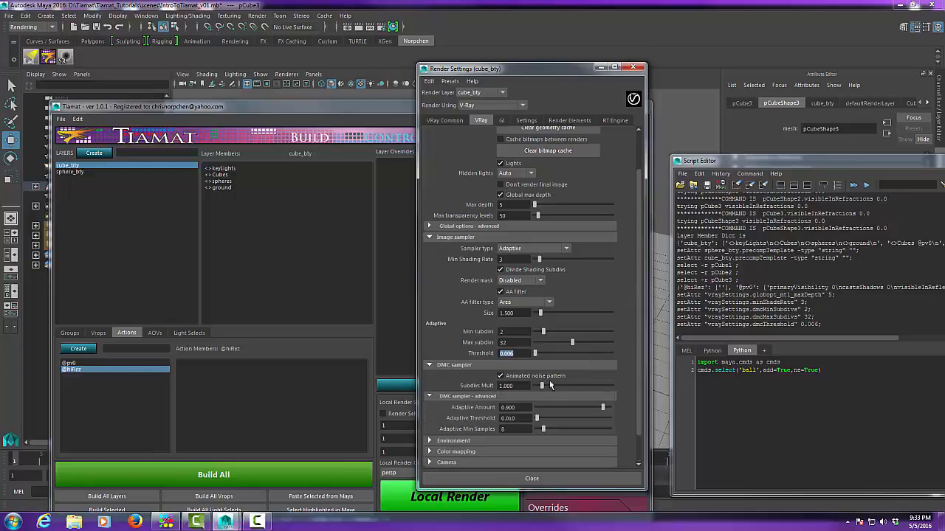
scroll(570, 380, "down", 2)
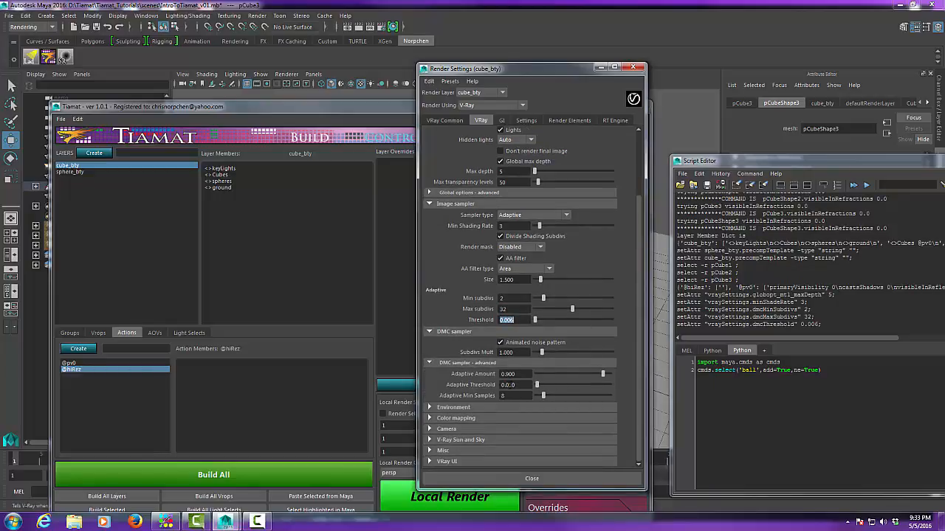
double_click(511, 384)
type("06")
key("Return")
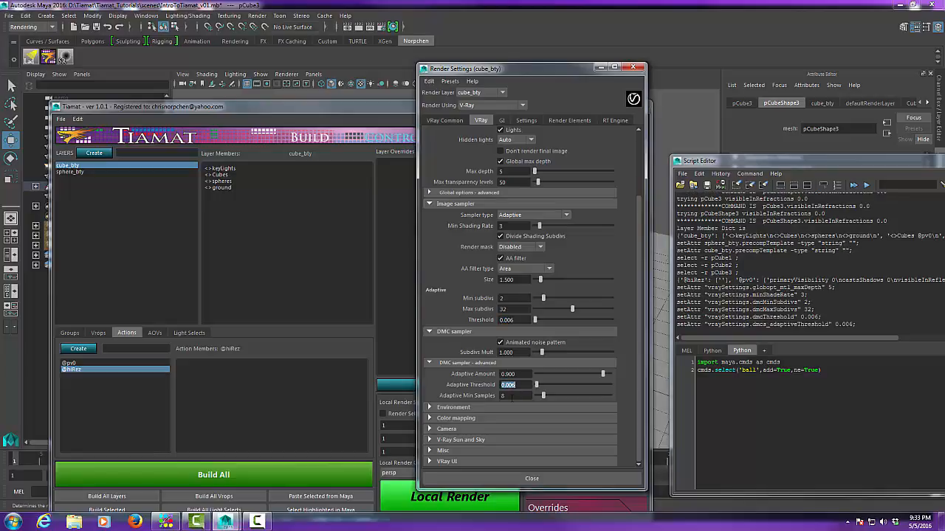
key("Tab")
type("12")
key("Return")
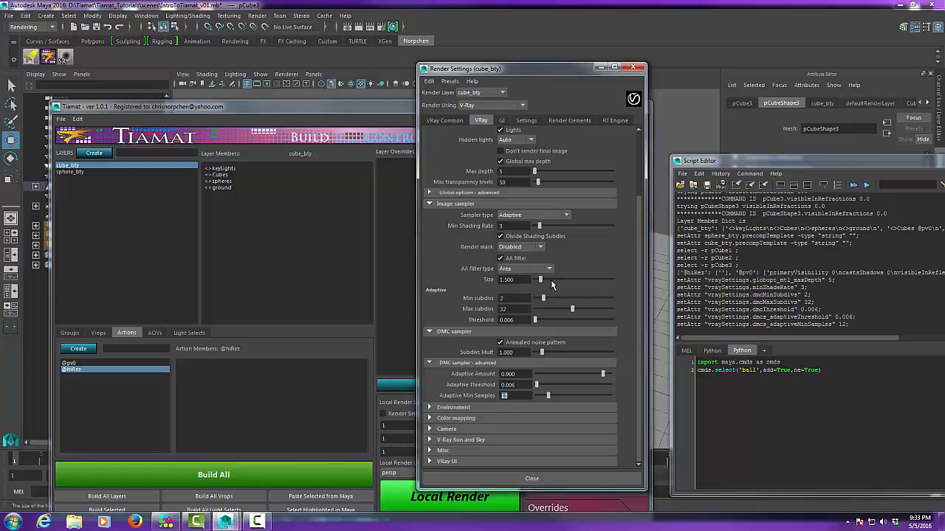
Move the Script Editor fully alongside Tiamat and close the render settings
left_click_drag(569, 72, 541, 69)
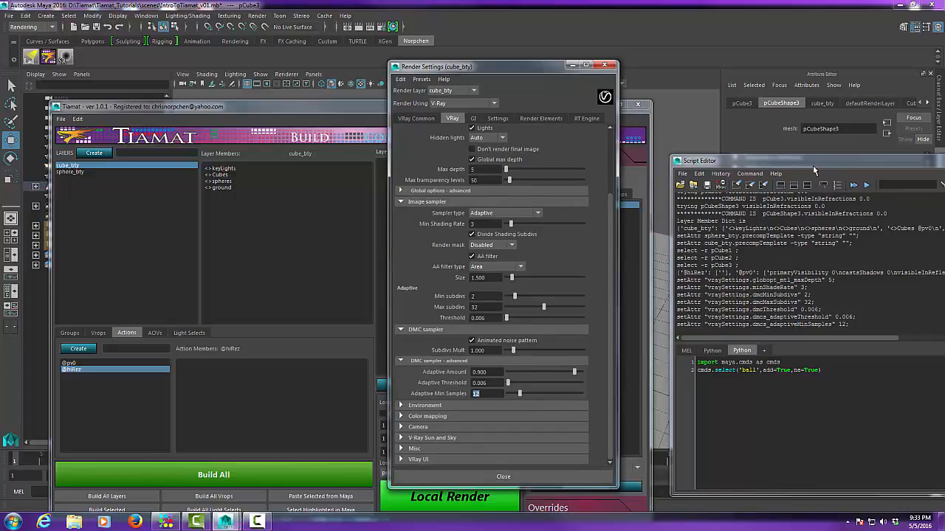
left_click_drag(812, 166, 793, 151)
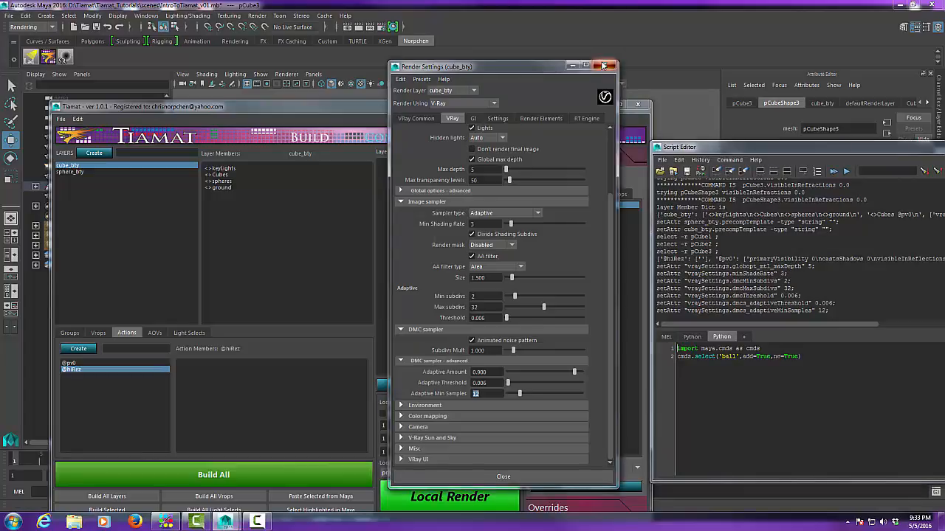
left_click(603, 66)
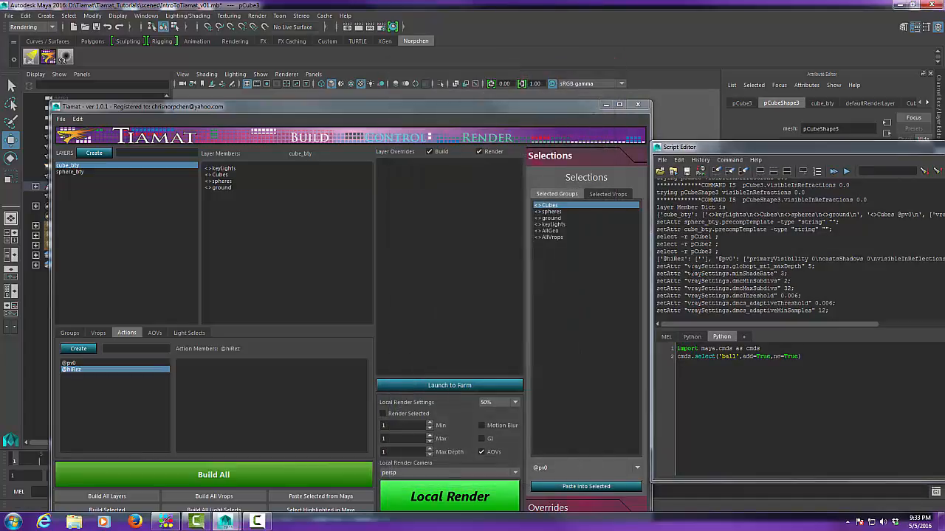
Create a new Tiamat group named vr
left_click(69, 333)
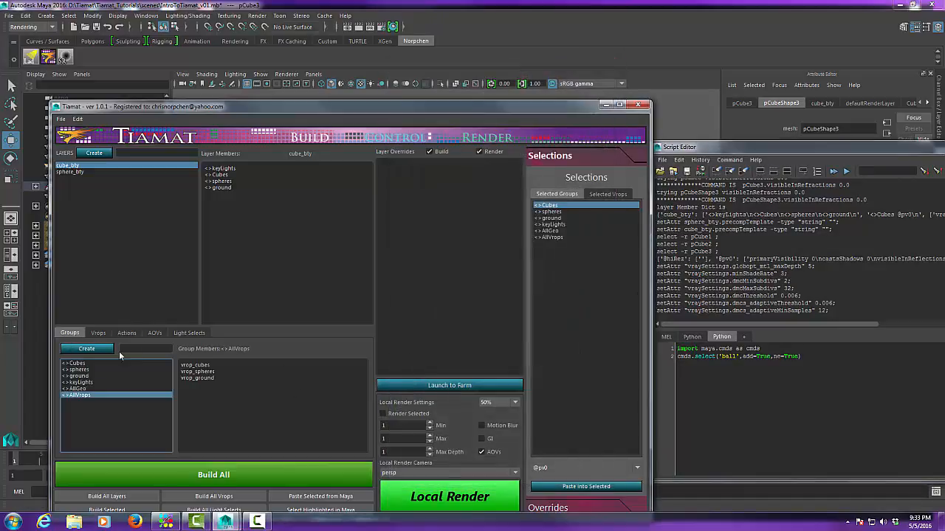
left_click(139, 349)
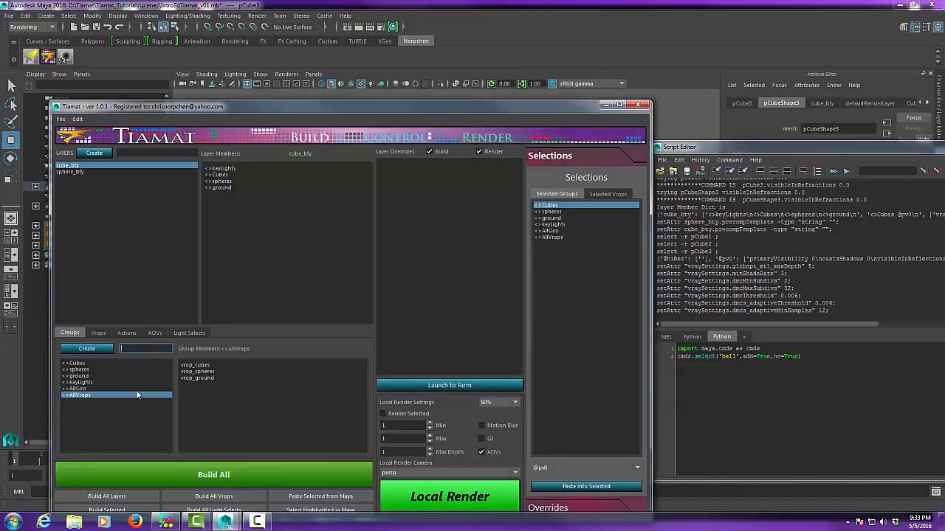
type("vr")
left_click(78, 347)
left_click(80, 402)
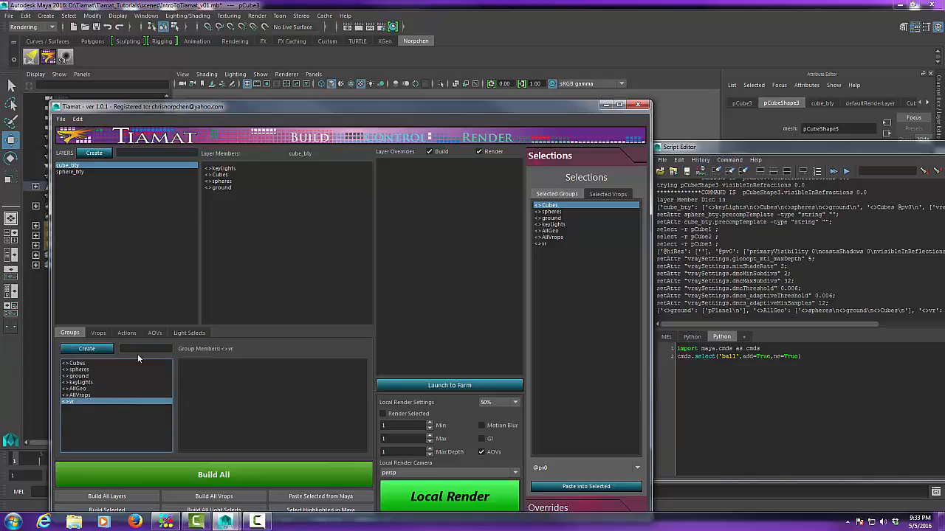
Rename the vr group to vrs
left_click_drag(240, 109, 260, 70)
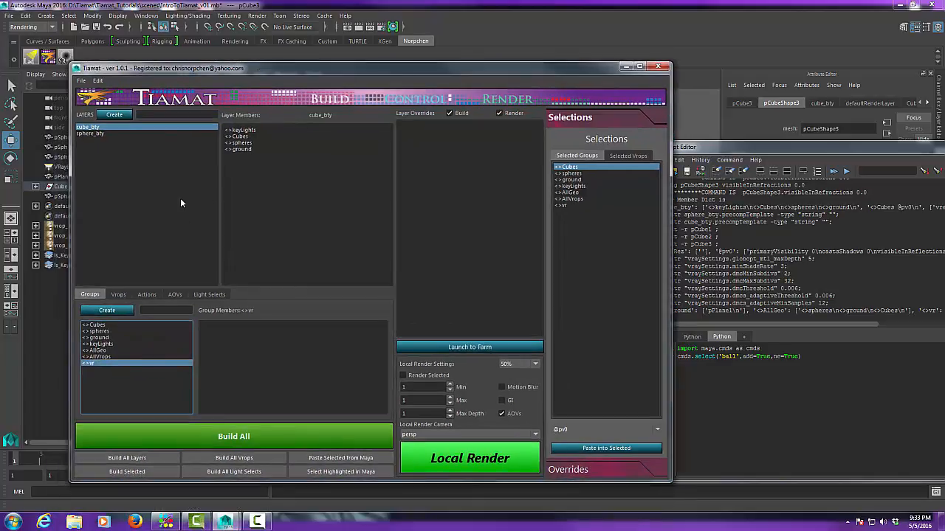
left_click(97, 80)
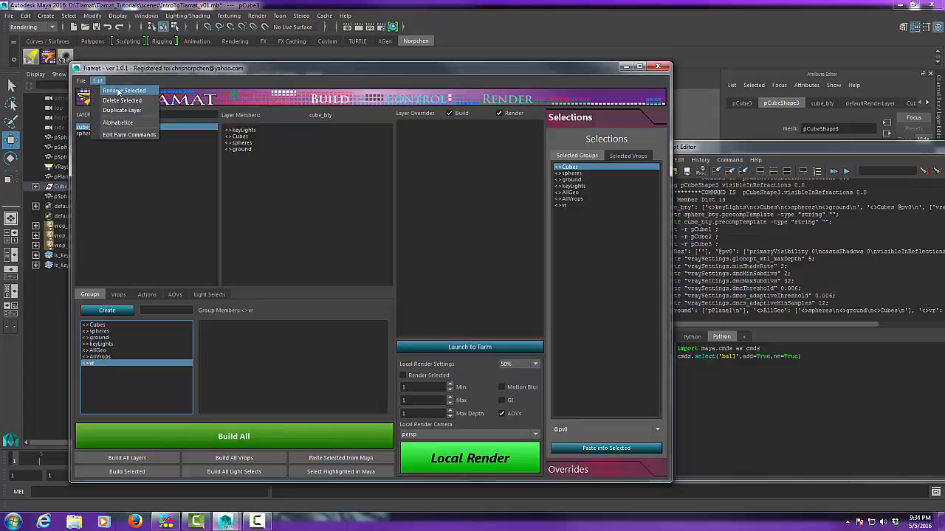
left_click(118, 91)
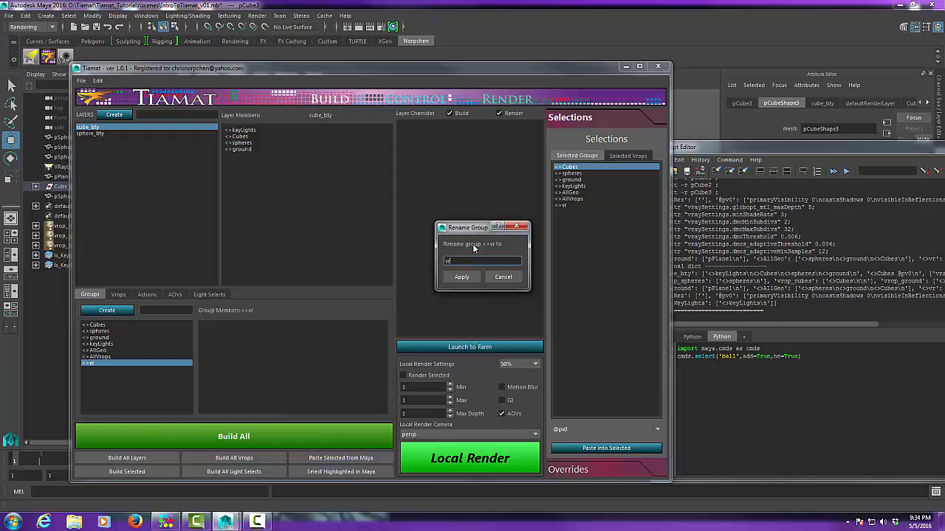
type("vrs")
left_click(462, 277)
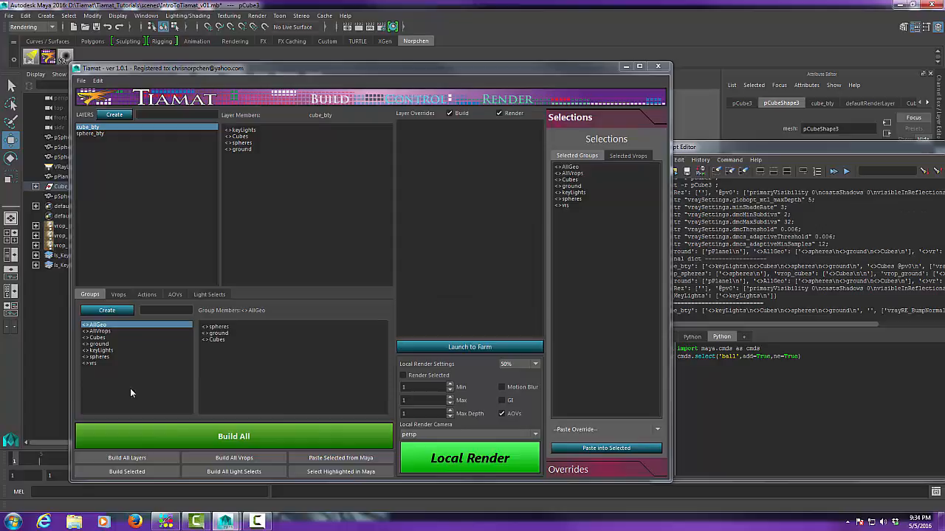
Enter vraySettings as the member of the vrs group, copying the node name from the Script Editor history
left_click(94, 364)
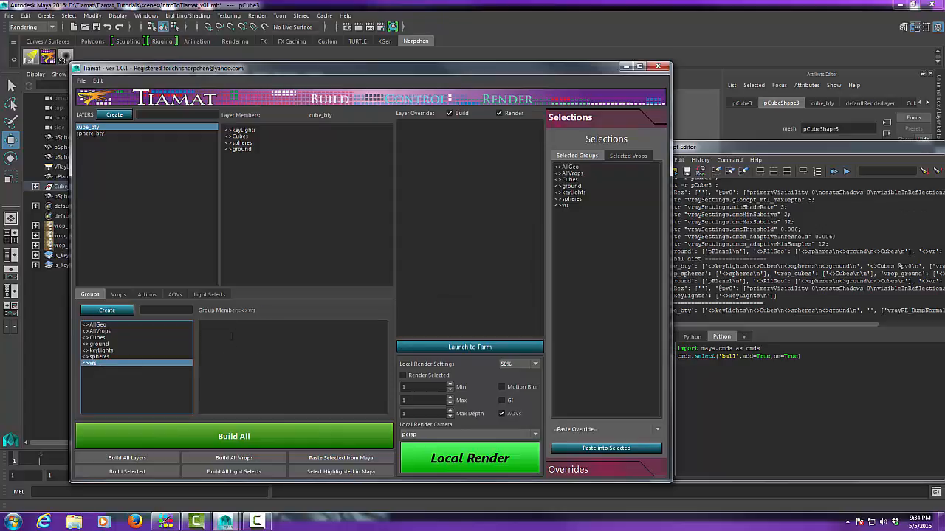
left_click(358, 350)
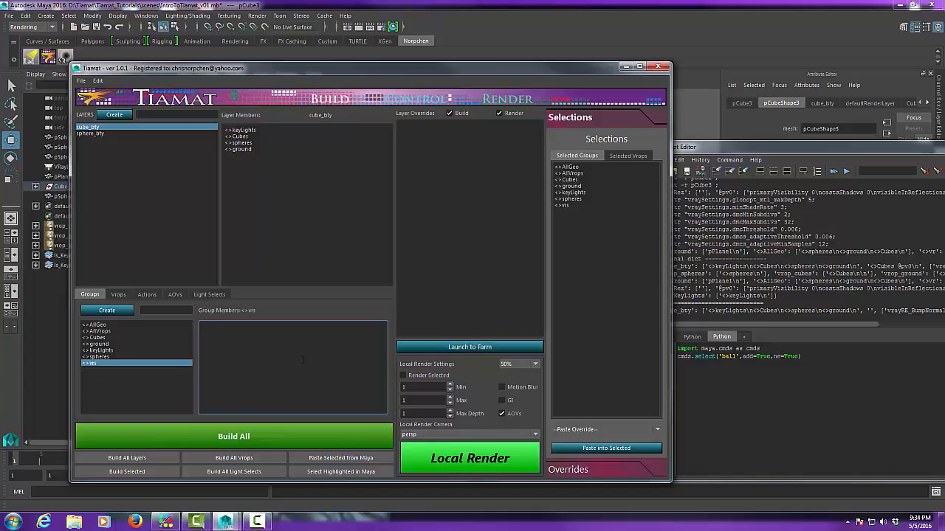
type("vray")
left_click(756, 151)
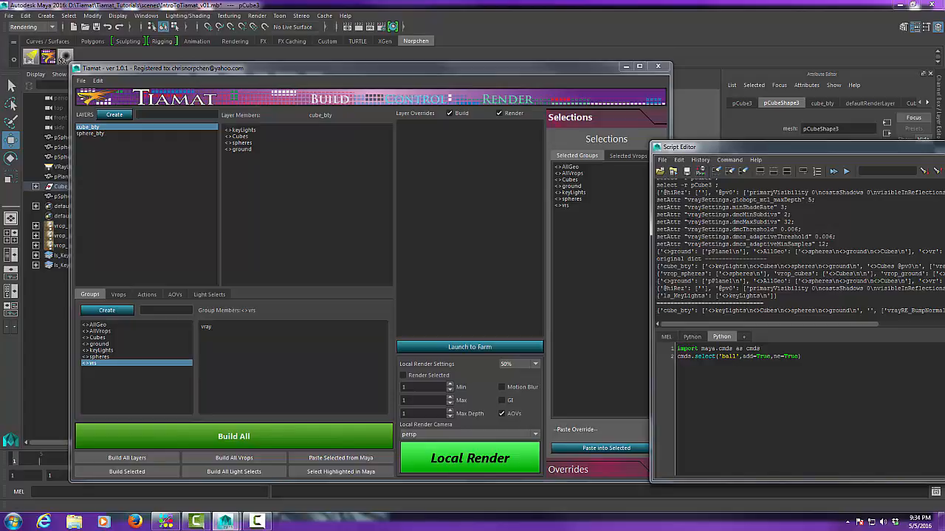
left_click_drag(687, 221, 729, 222)
key("ctrl+c")
left_click_drag(214, 327, 182, 330)
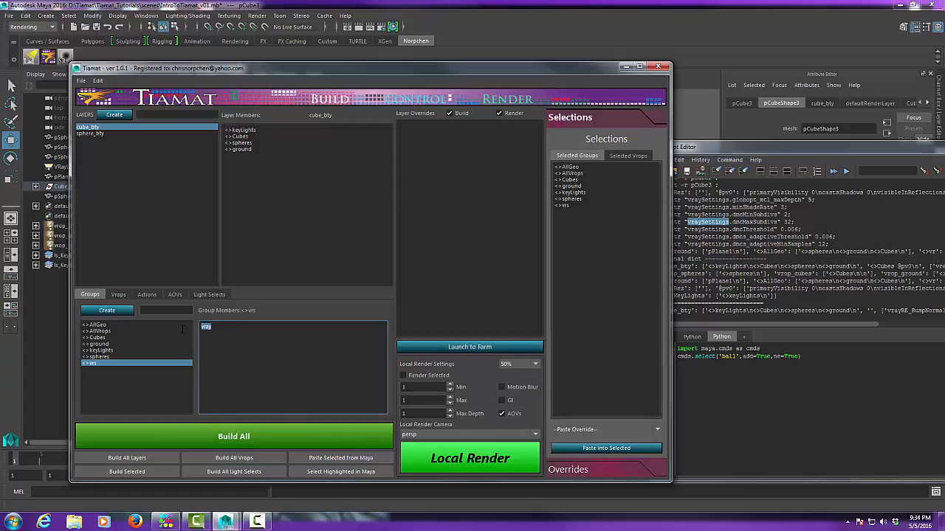
key("ctrl+v")
Select the vrs group in the Selections list and open the hiRez action's members for editing
left_click(449, 181)
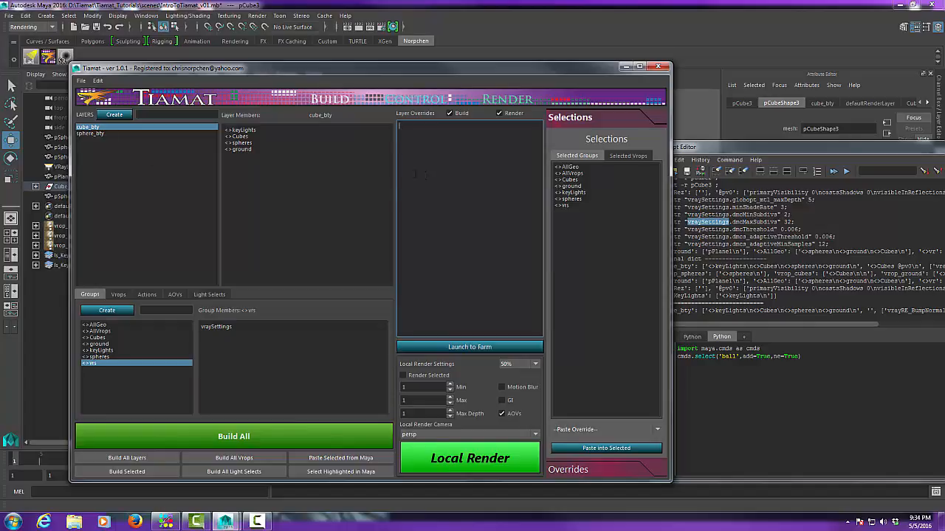
left_click(568, 205)
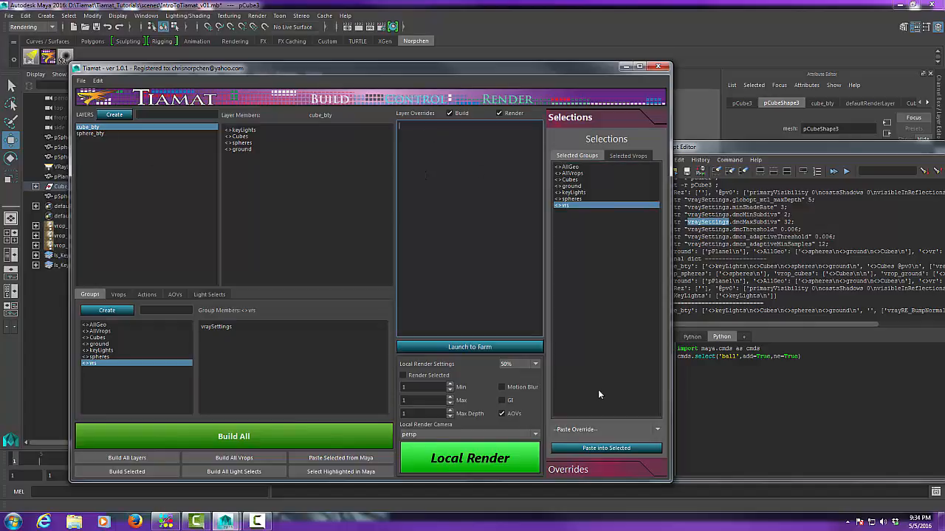
left_click(177, 293)
left_click(147, 295)
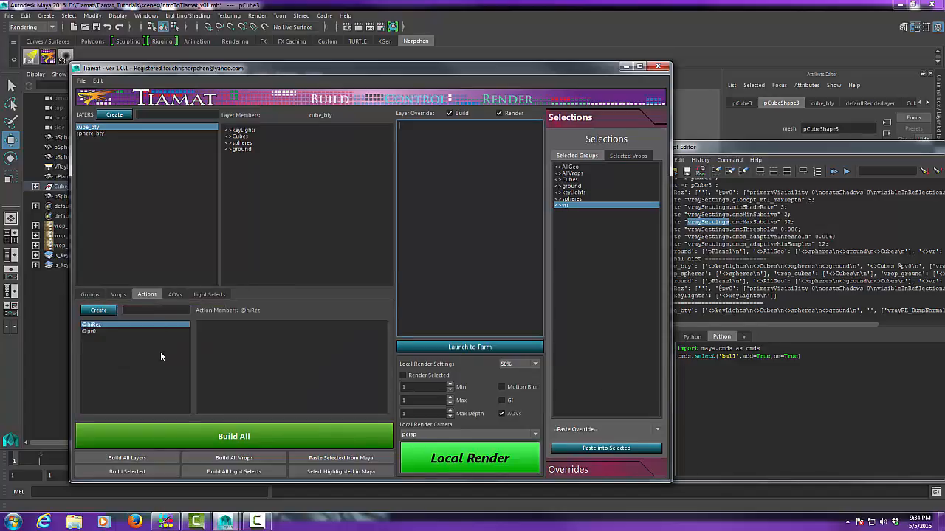
left_click(103, 328)
left_click(271, 342)
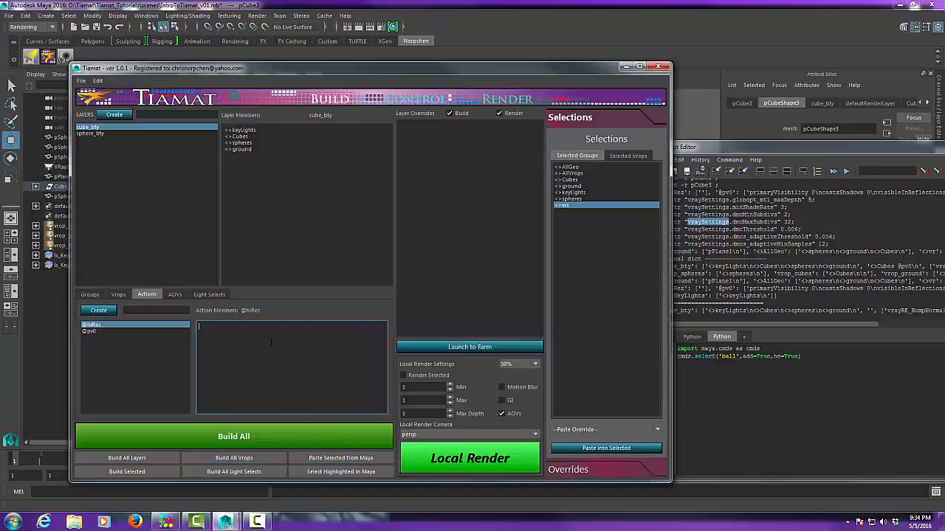
Add globopt_mtl_maxDepth 5 to the hiRez action, copying the attribute name from the Script Editor history
left_click(764, 146)
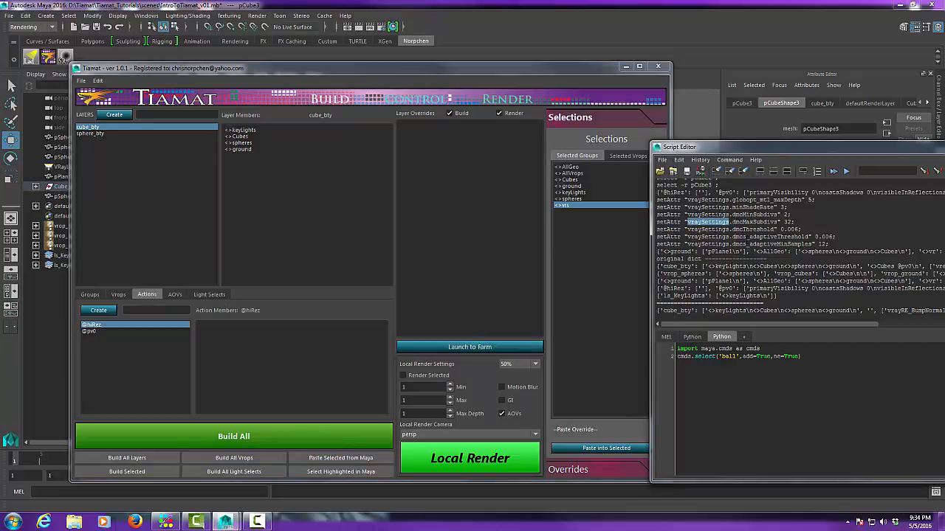
left_click_drag(731, 200, 803, 200)
key("ctrl+c")
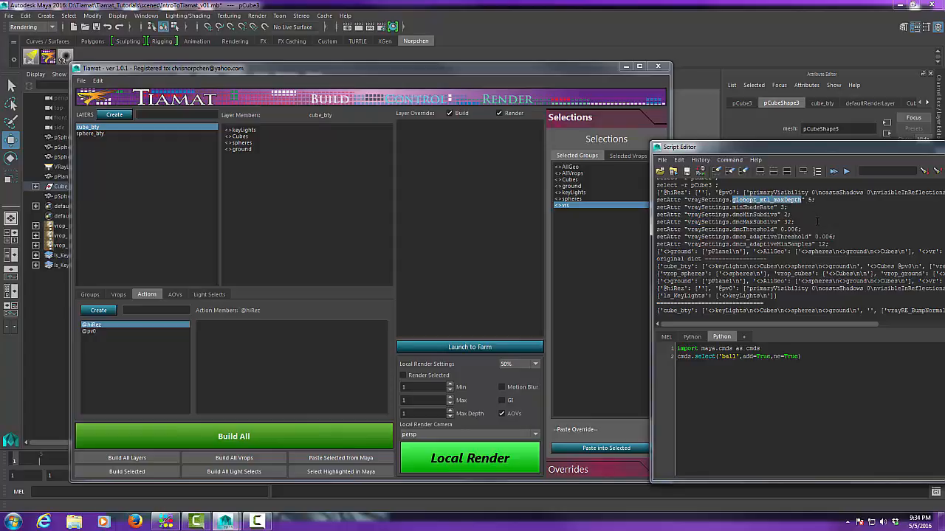
left_click(610, 318)
left_click(303, 374)
key("ctrl+v")
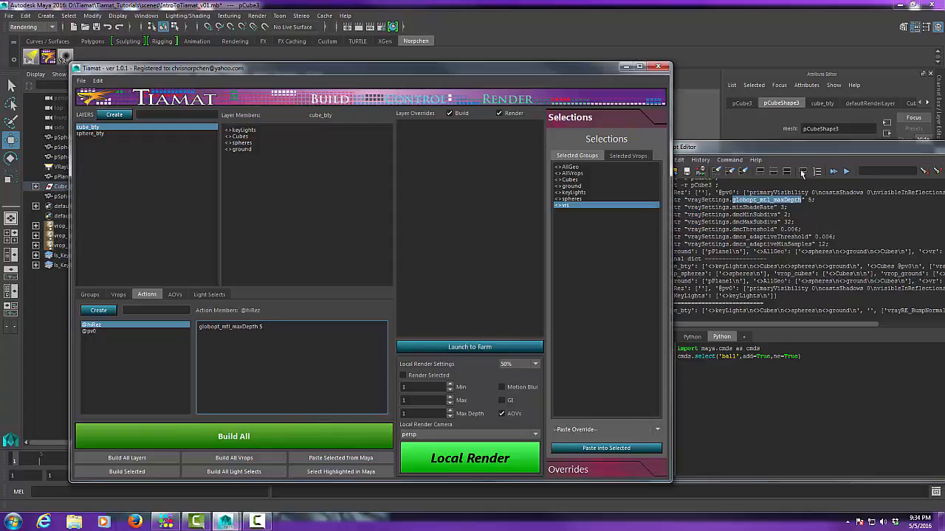
Add minShadeRate 3 as the second line of the hiRez action, copying the attribute name from the Script Editor
left_click(800, 150)
left_click_drag(732, 206, 775, 206)
key("ctrl+c")
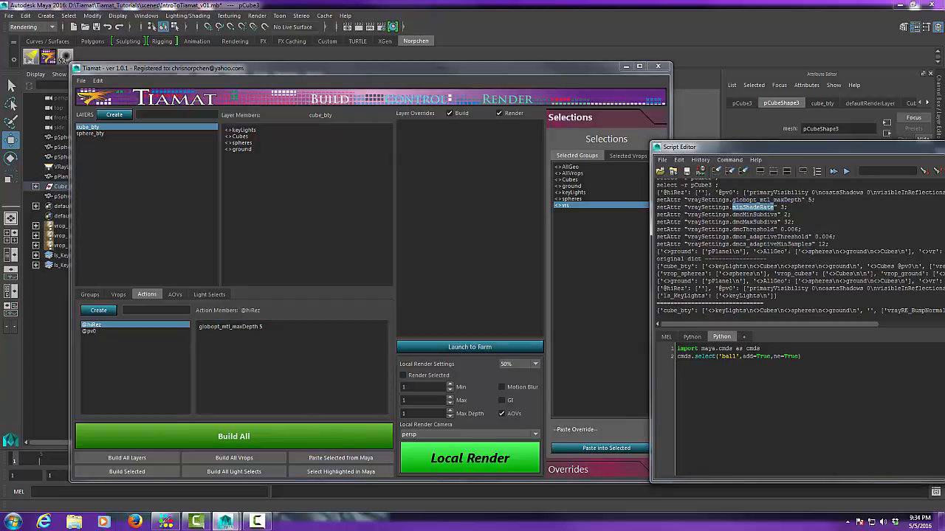
left_click(580, 298)
left_click(309, 367)
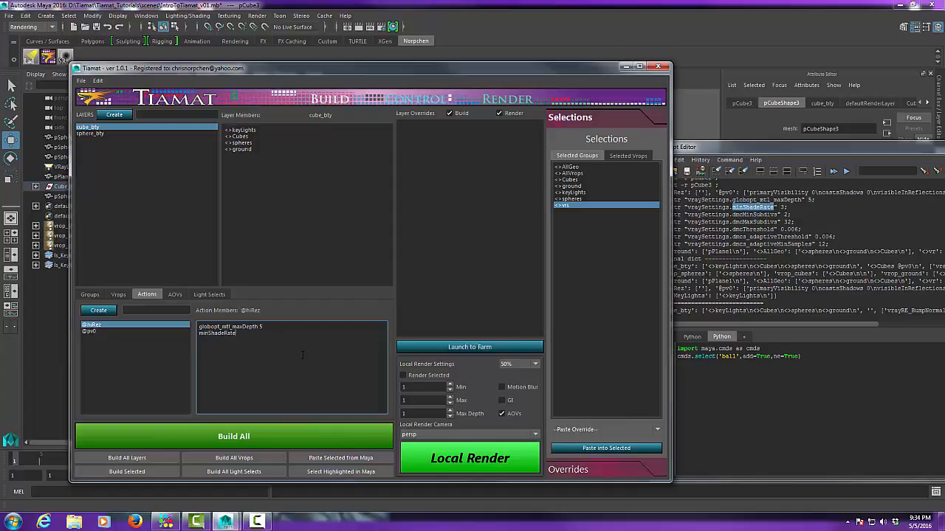
key("ctrl+v")
Add dmcMinSubdivs 2 to the hiRez action using the attribute name from the Script Editor history
left_click_drag(731, 214, 778, 214)
key("ctrl+c")
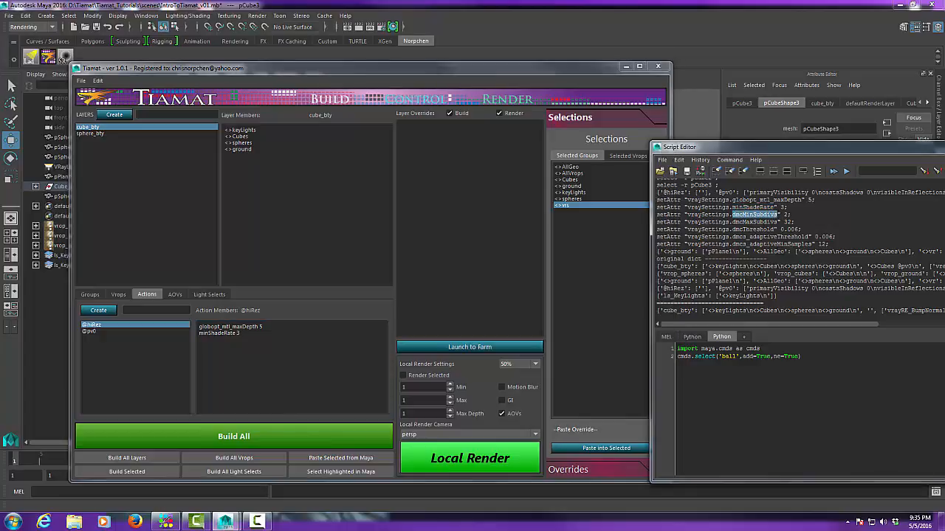
left_click(285, 371)
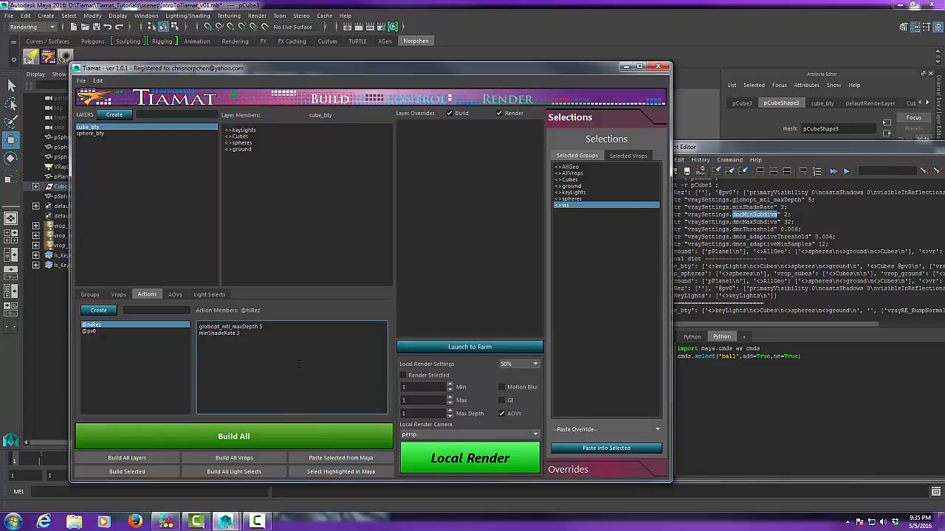
key("ctrl+v")
type("2")
key("Return")
Add dmcMaxSubdivs 32 to the hiRez action using the attribute name from the Script Editor history
left_click_drag(732, 221, 777, 221)
key("ctrl+c")
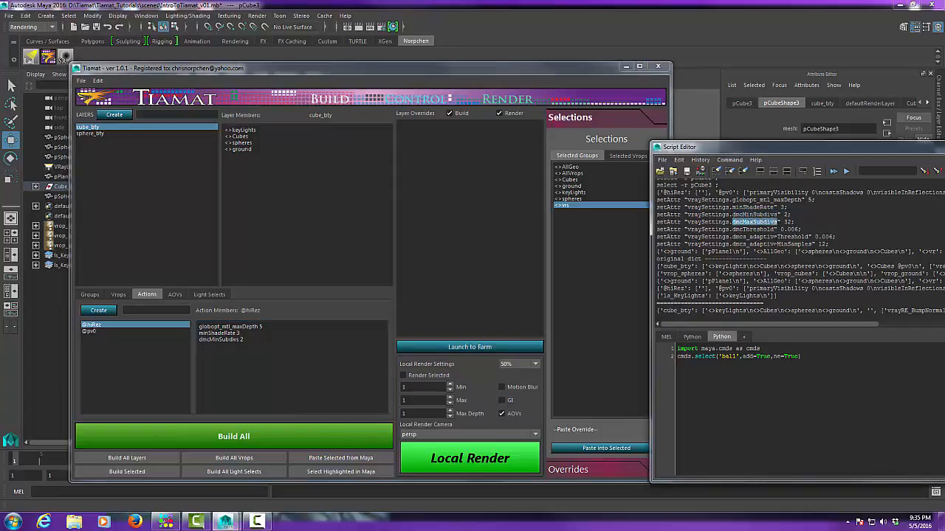
left_click(268, 375)
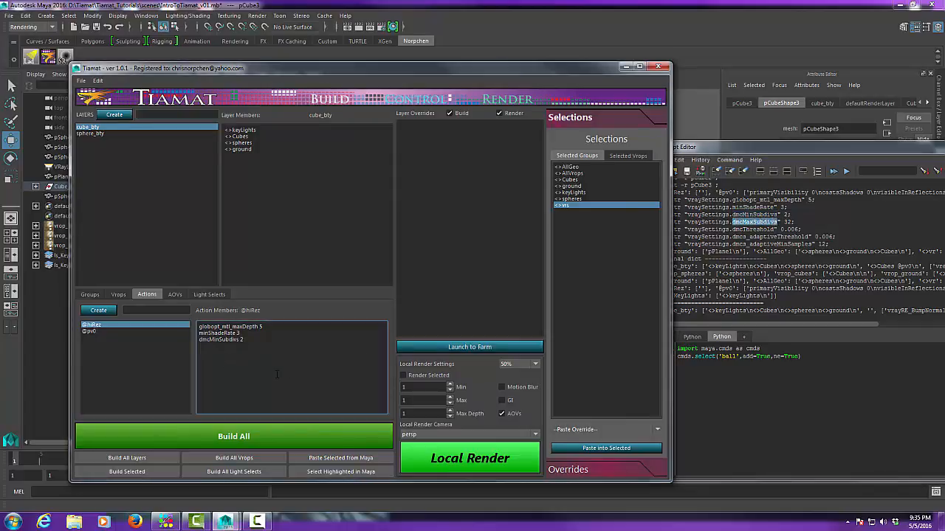
key("ctrl+v")
Add dmcThreshold 0.006 to the hiRez action, copying the attribute name from the Script Editor history
left_click_drag(732, 229, 775, 229)
key("ctrl+c")
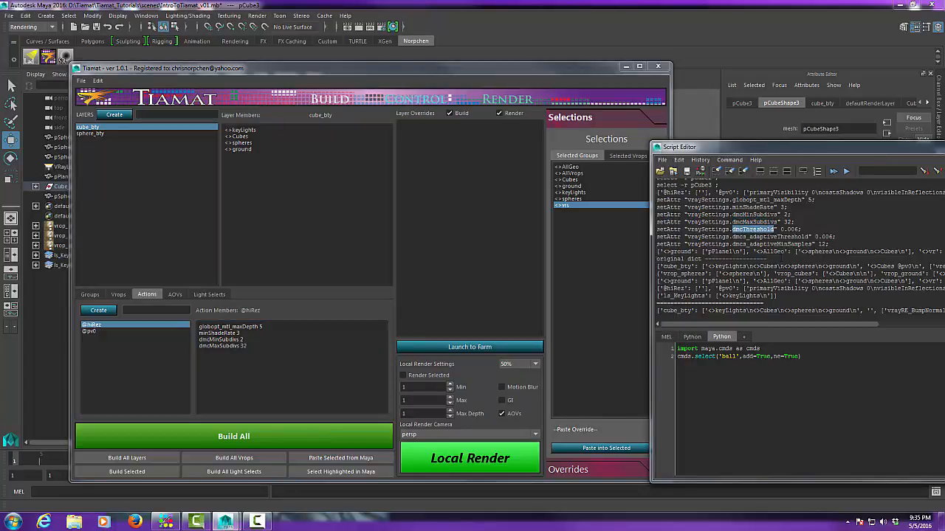
left_click(252, 369)
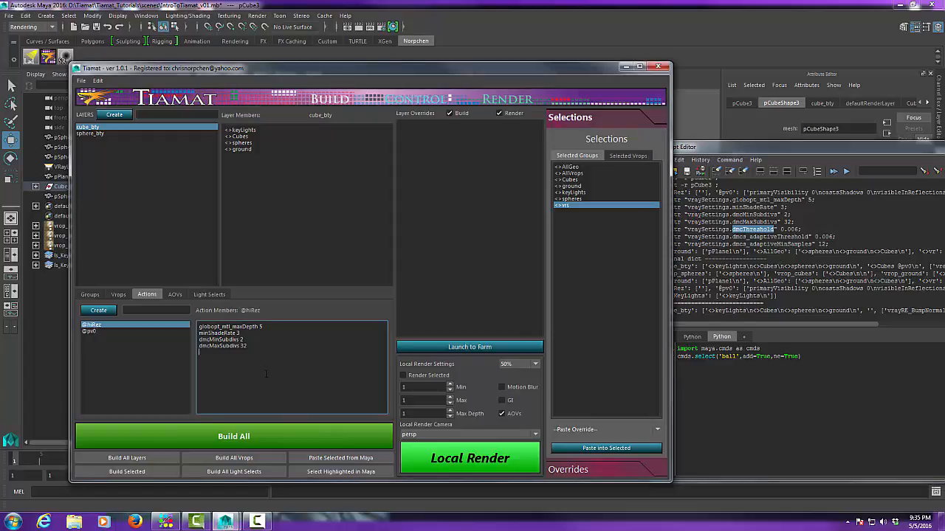
key("ctrl+v")
type("0.")
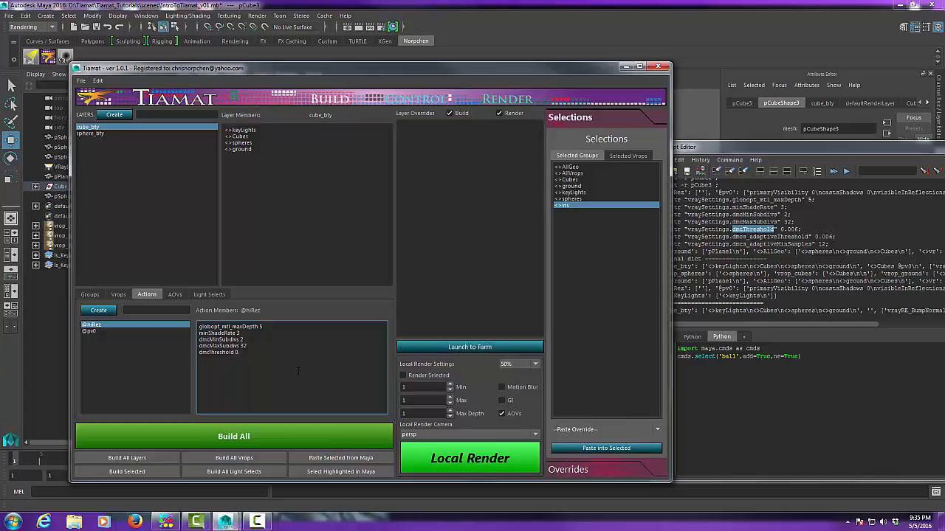
type("006")
Add dmcs_adaptiveThreshold 0.006 to the hiRez action, copying the attribute name from the Script Editor history
left_click_drag(732, 237, 808, 236)
key("ctrl+c")
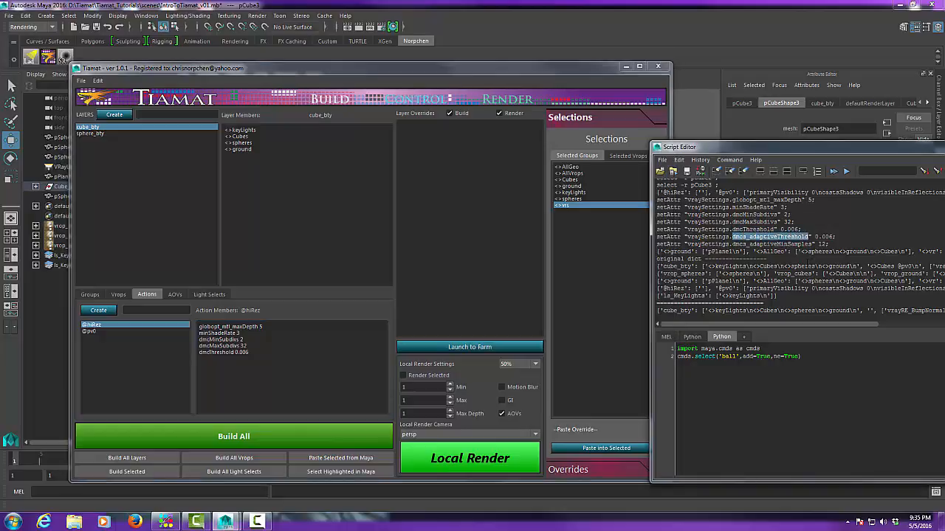
left_click(296, 374)
key("ctrl+v")
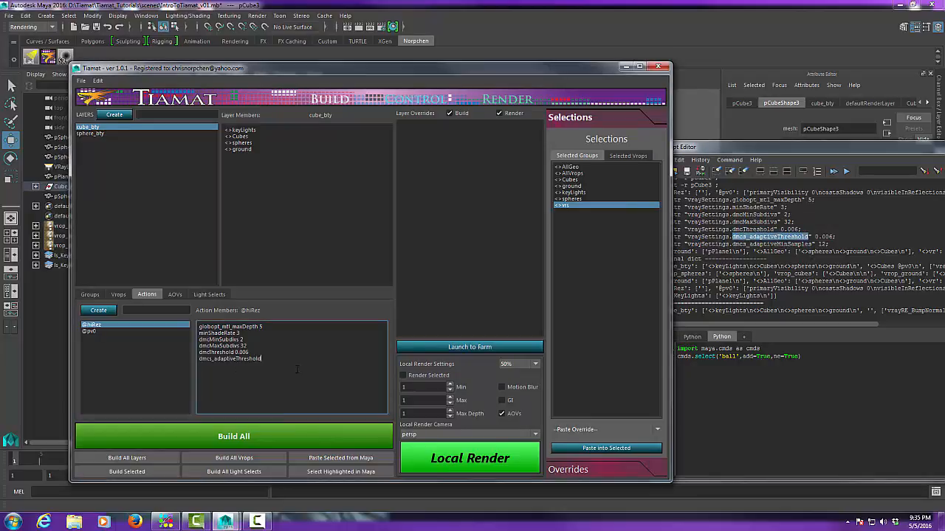
type("0.006")
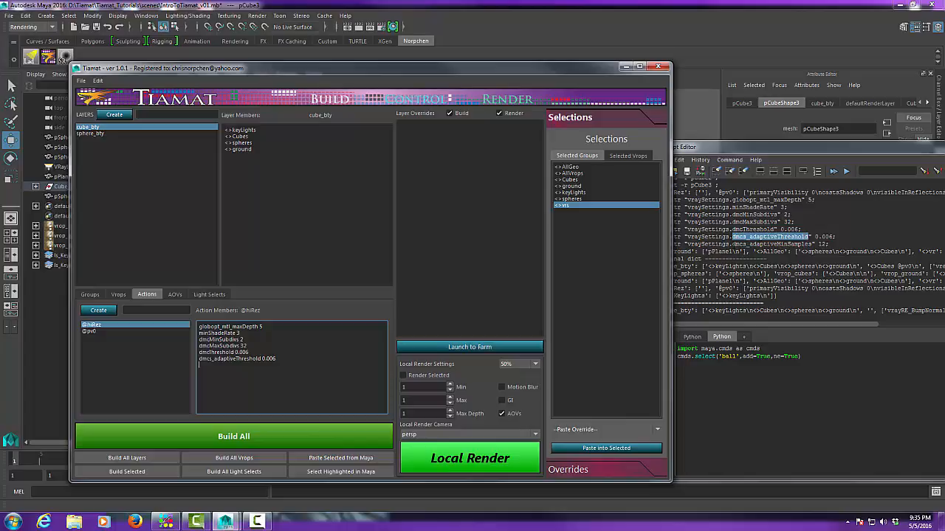
Add dmcs_adaptiveMinSamples 12 as the final line of the hiRez action, copying the attribute name from the Script Editor
left_click_drag(732, 245, 812, 244)
key("ctrl+c")
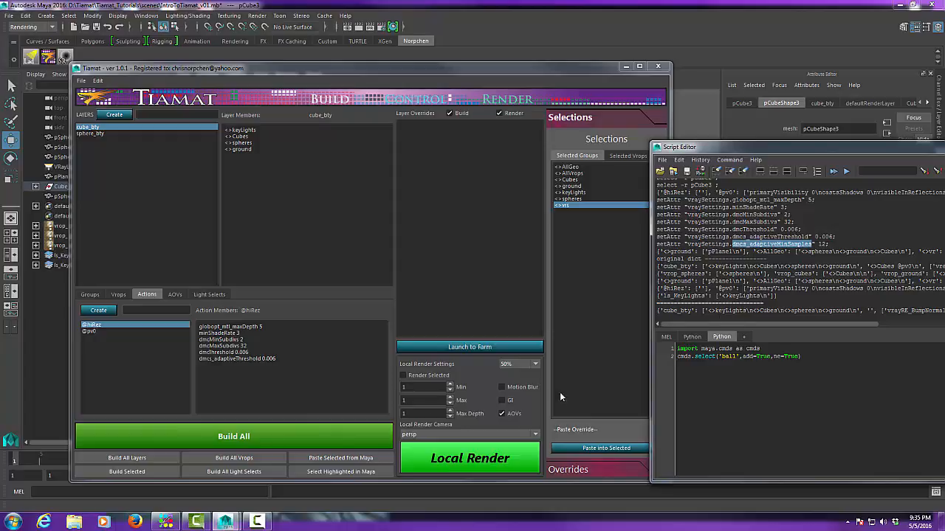
left_click(315, 375)
key("ctrl+v")
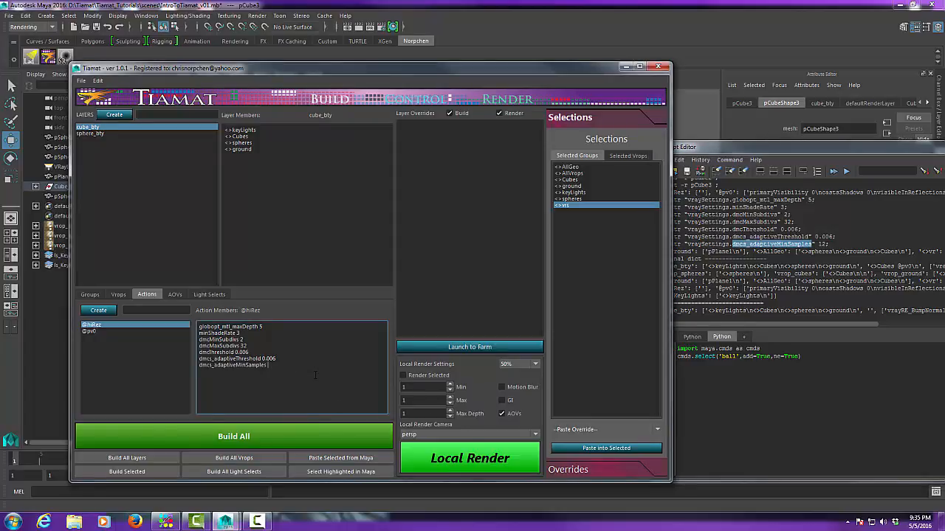
type("12")
Open the V-Ray render settings and set both Max depth and Min Shading Rate to 1
left_click(380, 27)
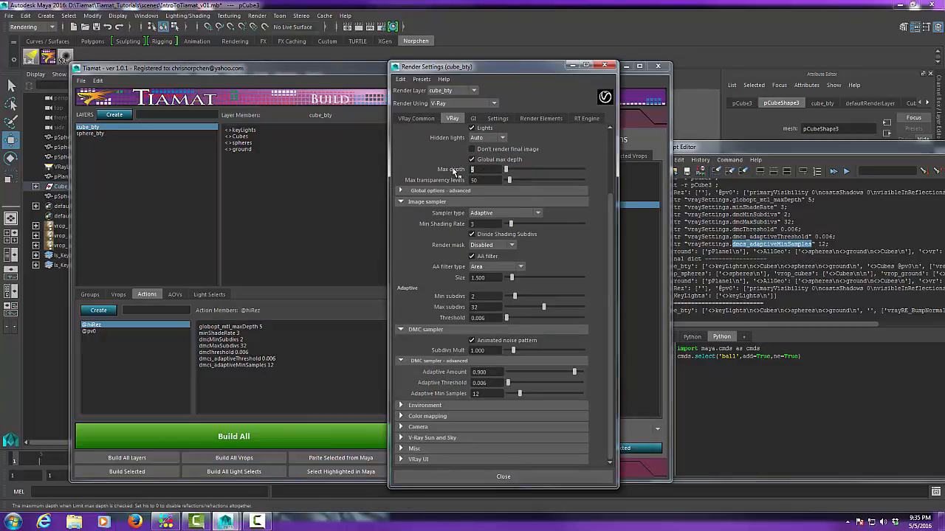
type("1")
key("Return")
left_click_drag(481, 224, 445, 228)
type("1")
key("Return")
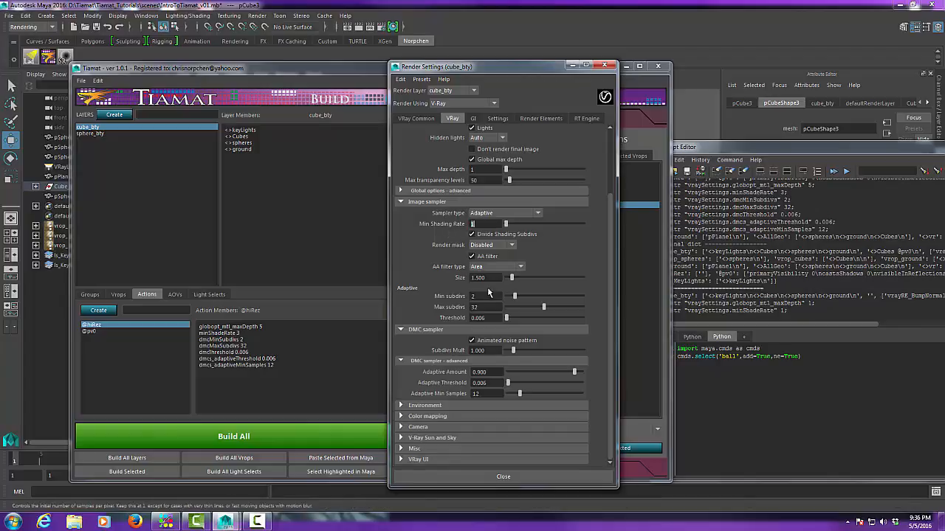
Set the adaptive image sampler to Min subdivs 1, Max subdivs 8 and Threshold 0.01
double_click(488, 296)
type("1")
key("Tab")
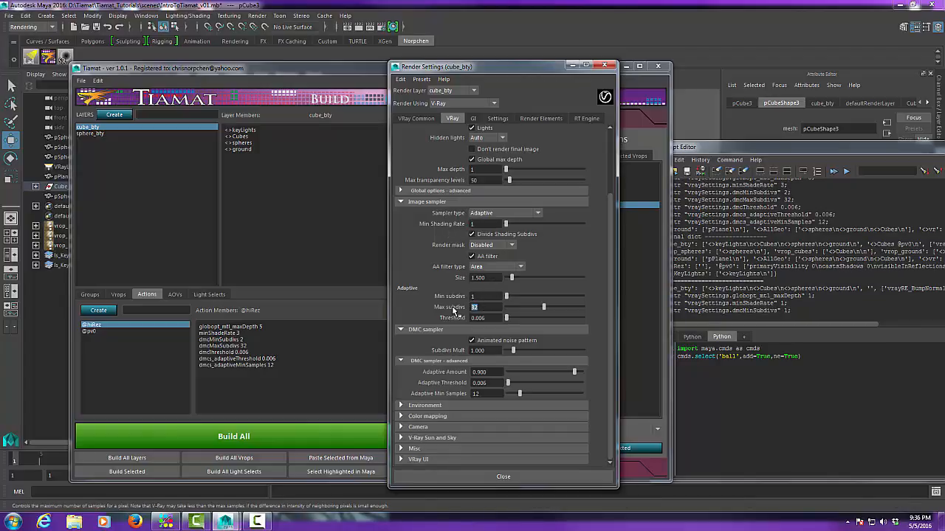
type("8")
key("Return")
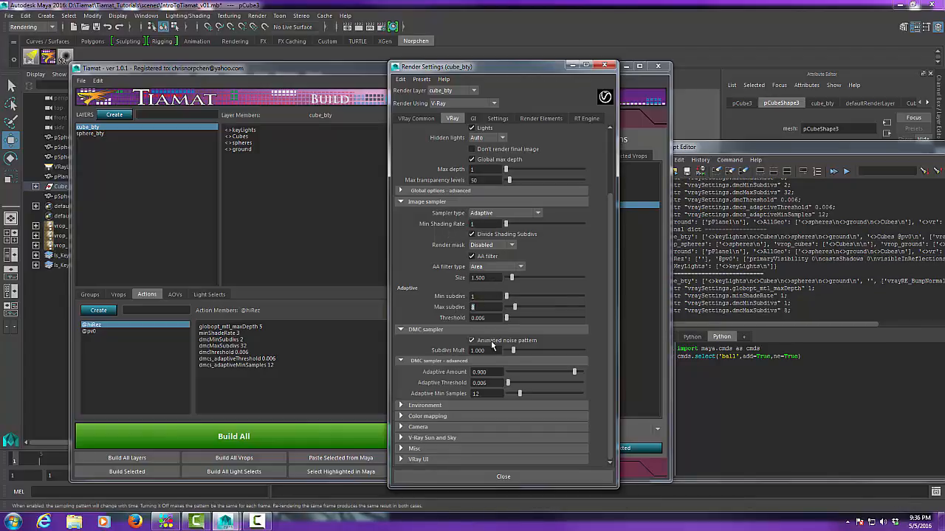
key("Tab")
type("0.01")
key("Return")
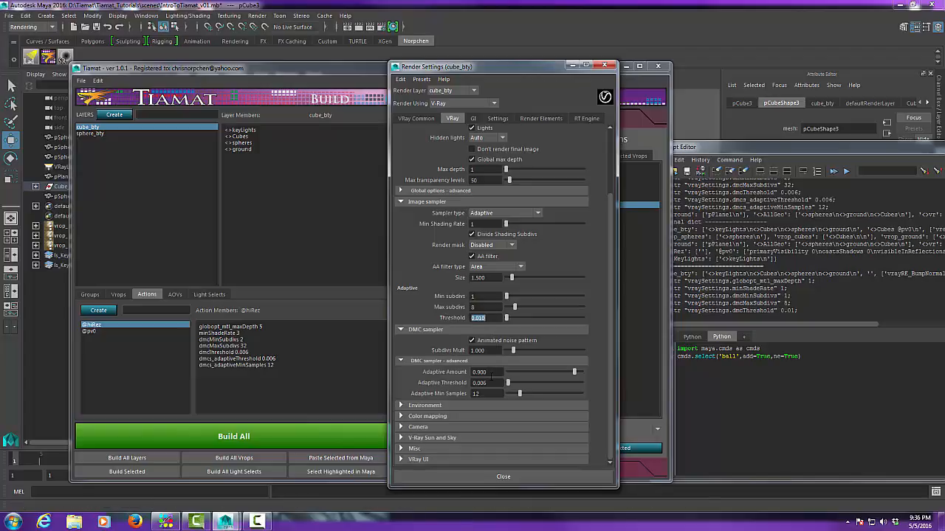
Set the advanced DMC sampler's Adaptive Threshold to 0.01 and Adaptive Min Samples to 8
key("Tab")
type("0.01")
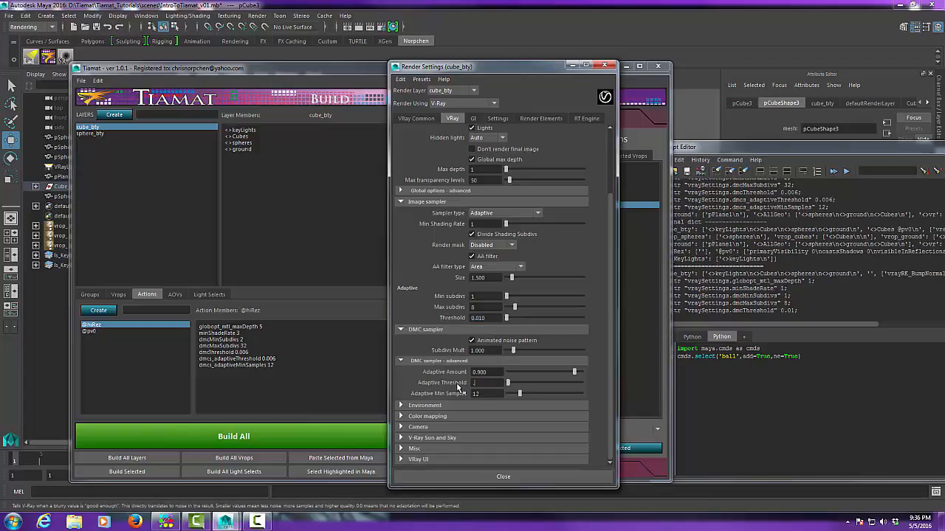
key("Return")
key("Tab")
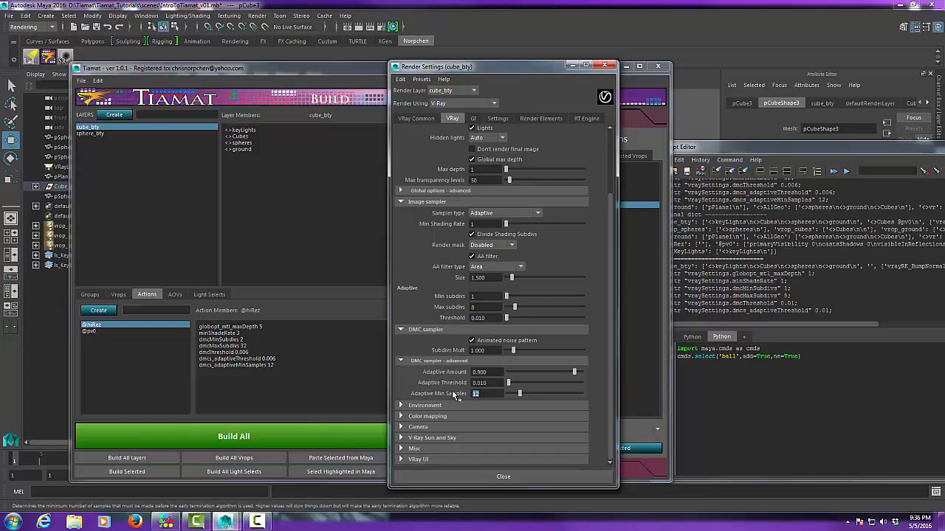
type("8")
key("Return")
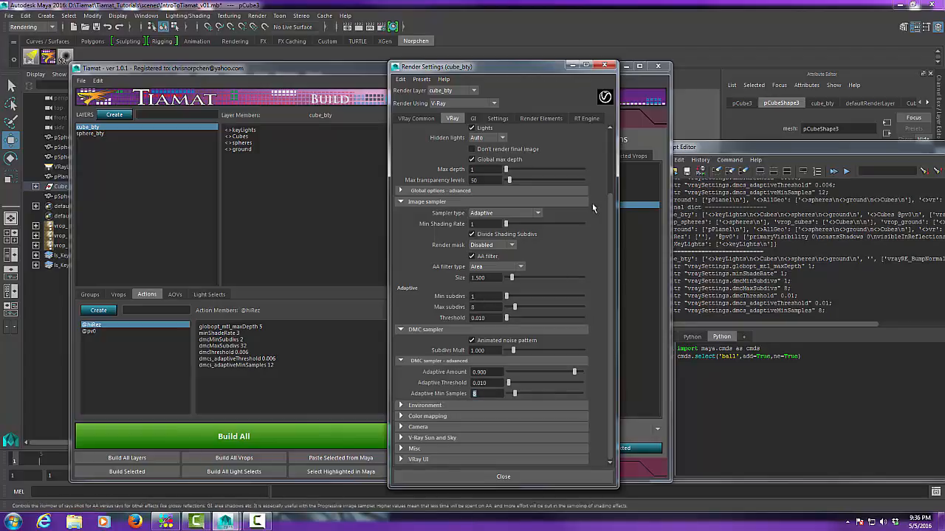
Close the render settings and the Script Editor, and move the Tiamat window nearer the middle of the screen
left_click_drag(531, 67, 533, 61)
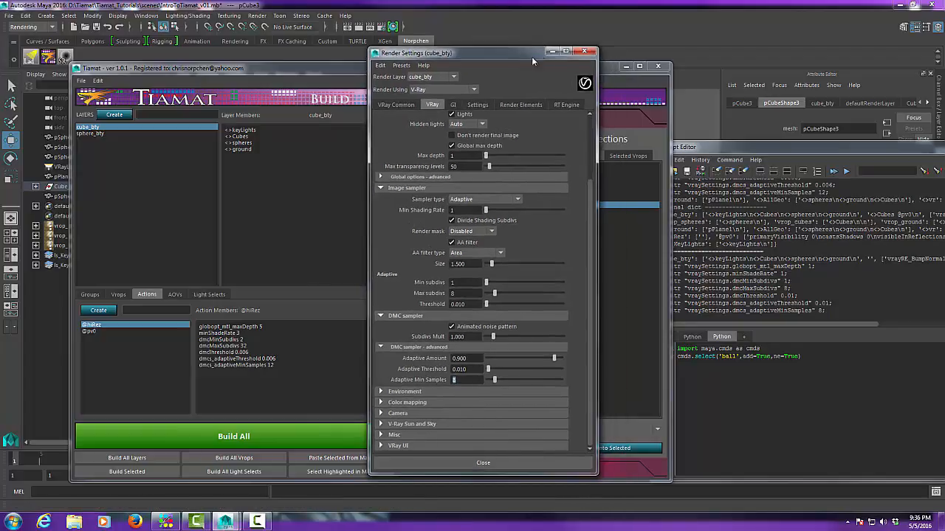
left_click(583, 53)
left_click_drag(794, 146, 375, 135)
left_click(900, 134)
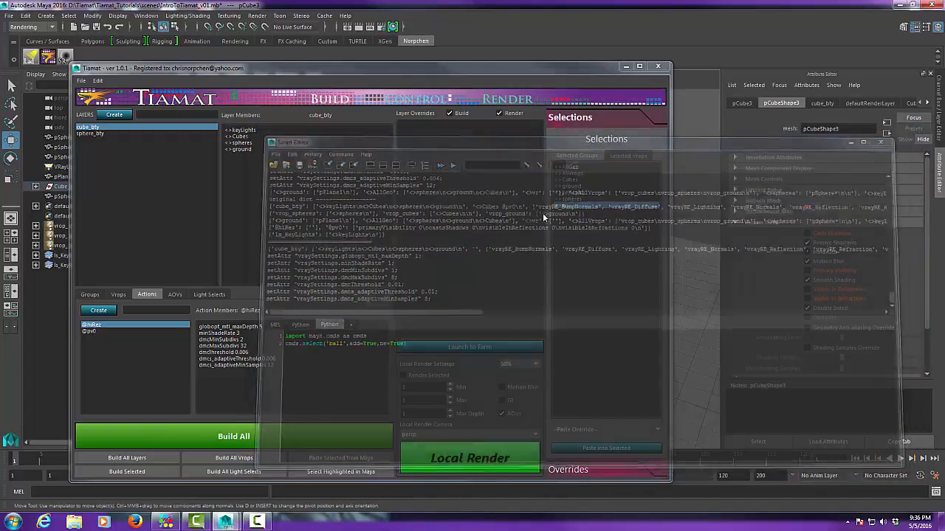
left_click_drag(517, 69, 579, 66)
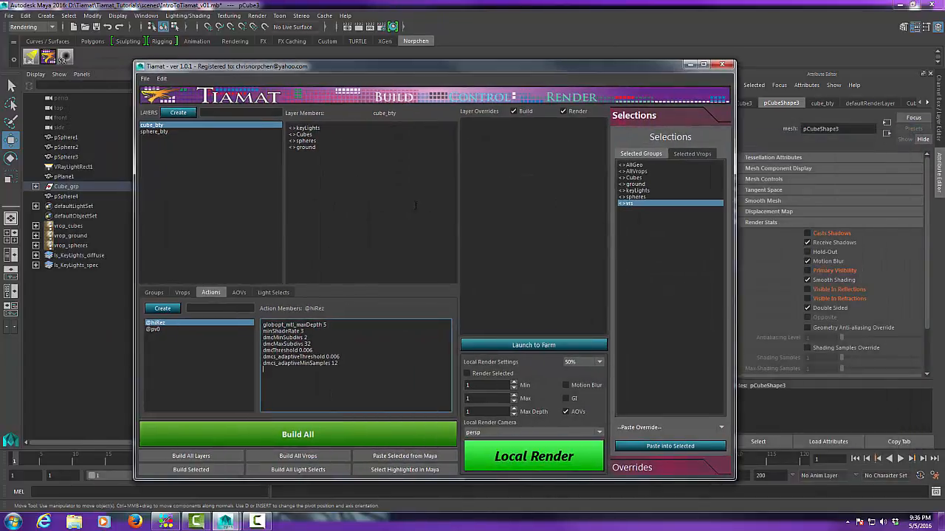
left_click(171, 124)
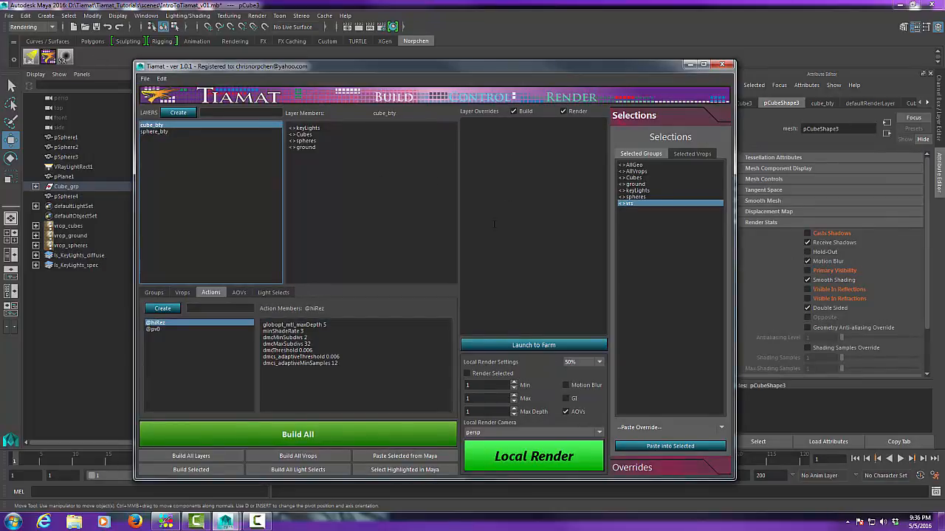
left_click(491, 140)
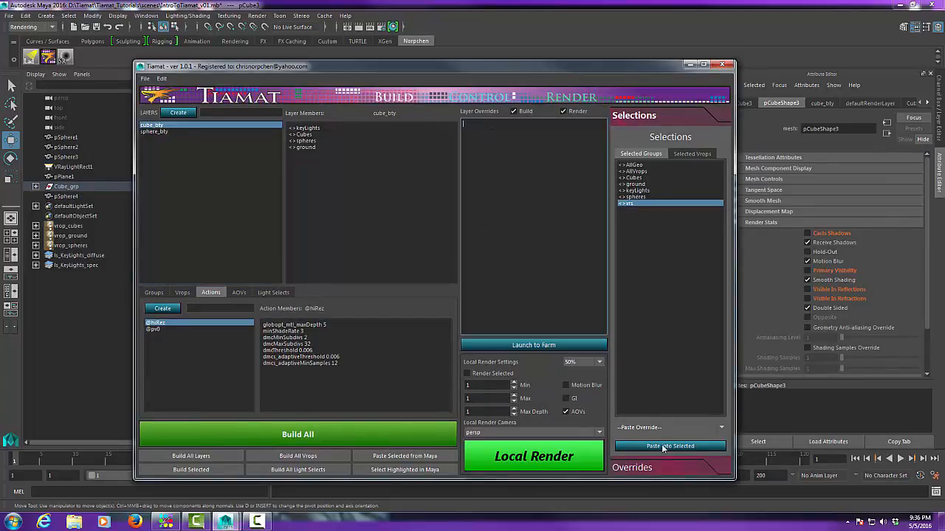
left_click(640, 204)
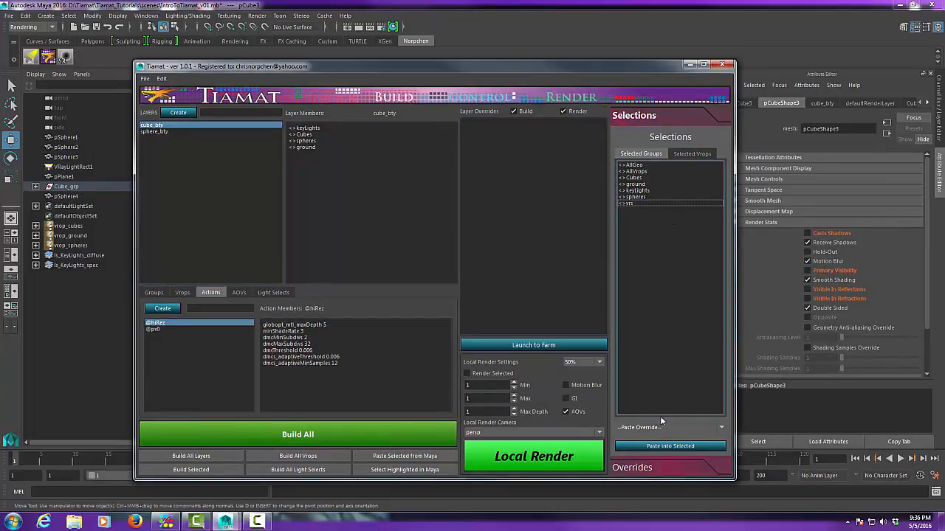
left_click(641, 204)
left_click(693, 154)
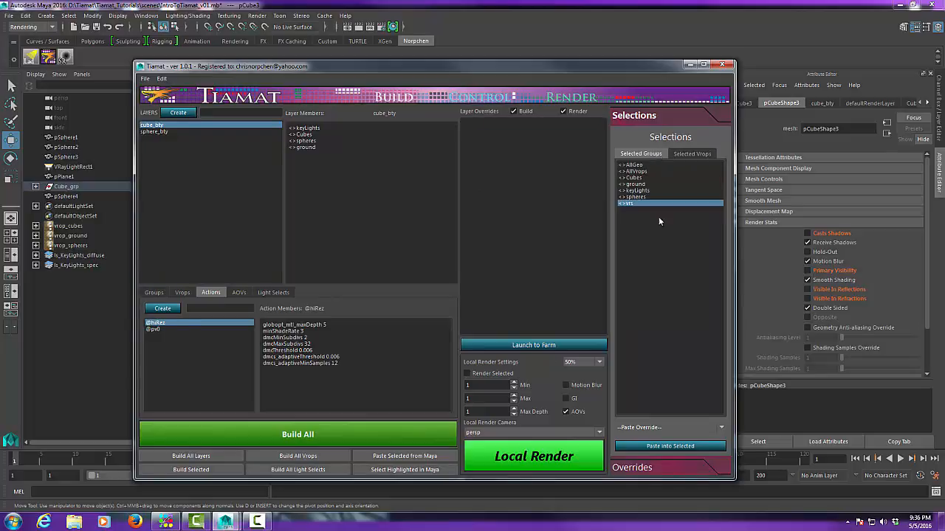
left_click(659, 155)
left_click(660, 428)
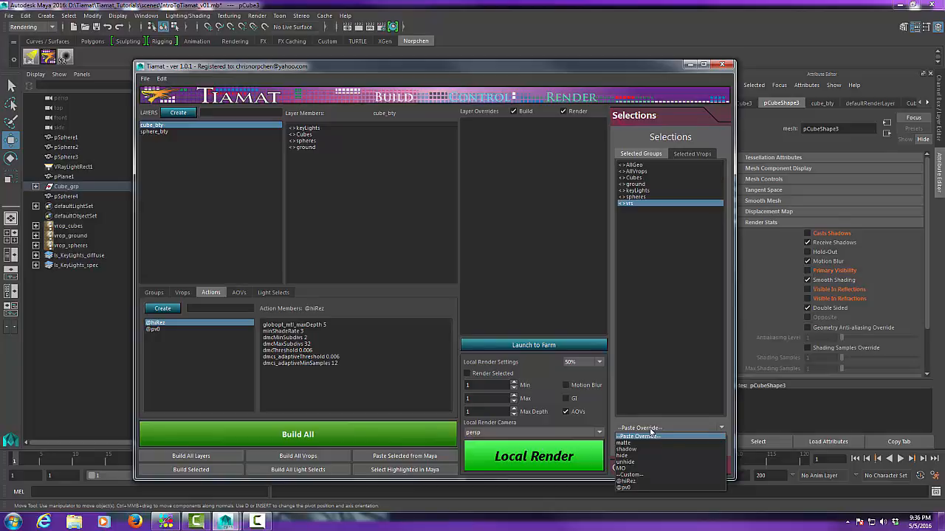
left_click(649, 482)
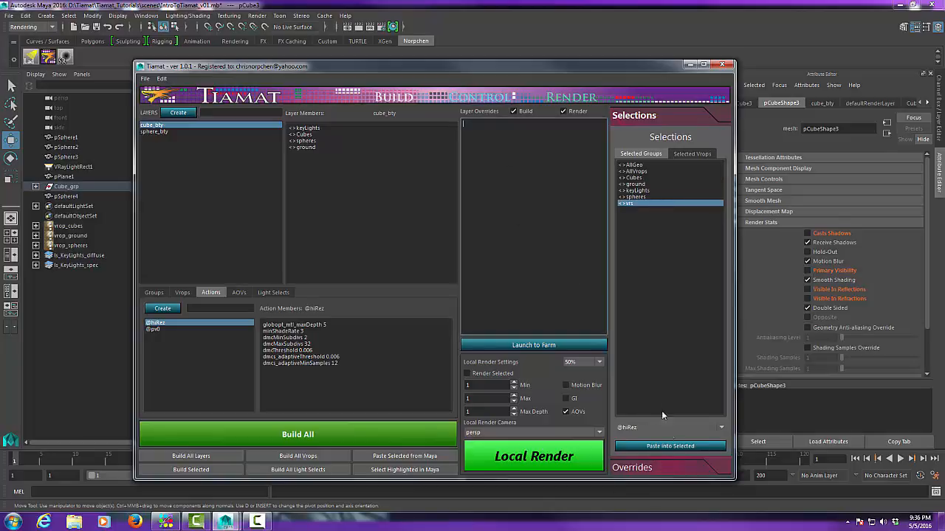
left_click(674, 447)
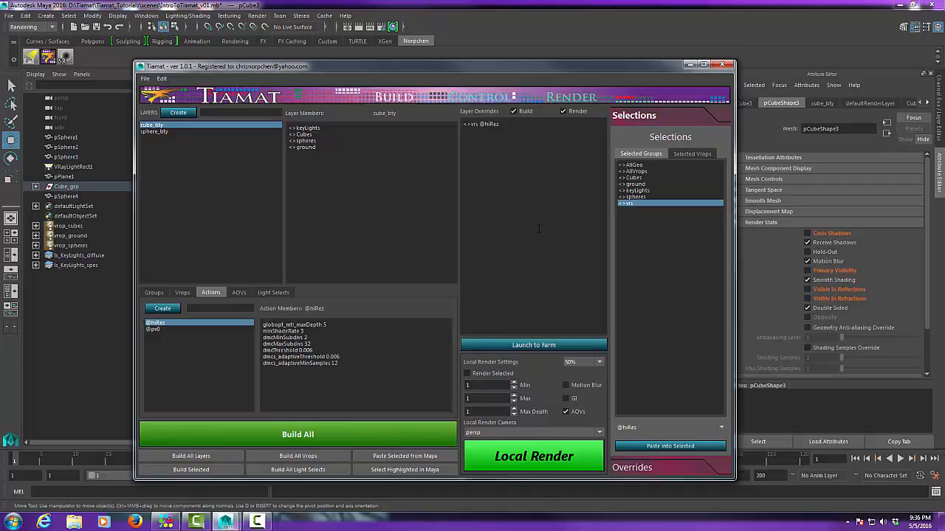
Build everything from the Tiamat setup, including the vrops and light selects, accepting each confirmation
left_click(337, 435)
left_click(456, 263)
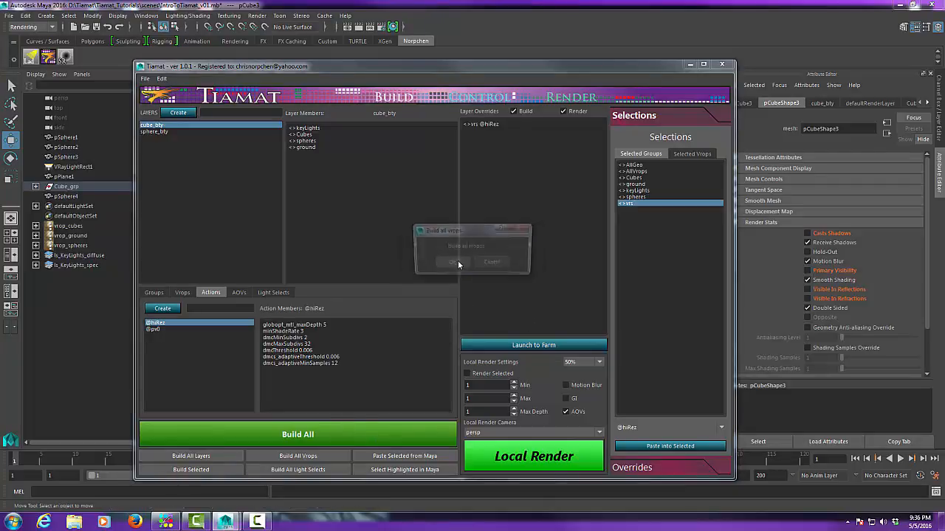
left_click(454, 264)
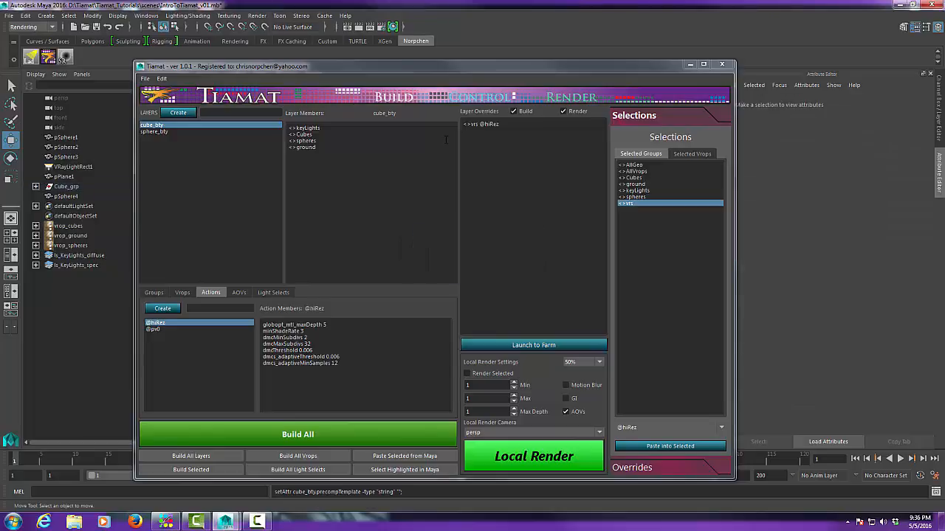
Check cube_bty's V-Ray render settings for the overridden depth, image sampler and DMC sampler values, then close them
left_click_drag(667, 67, 603, 382)
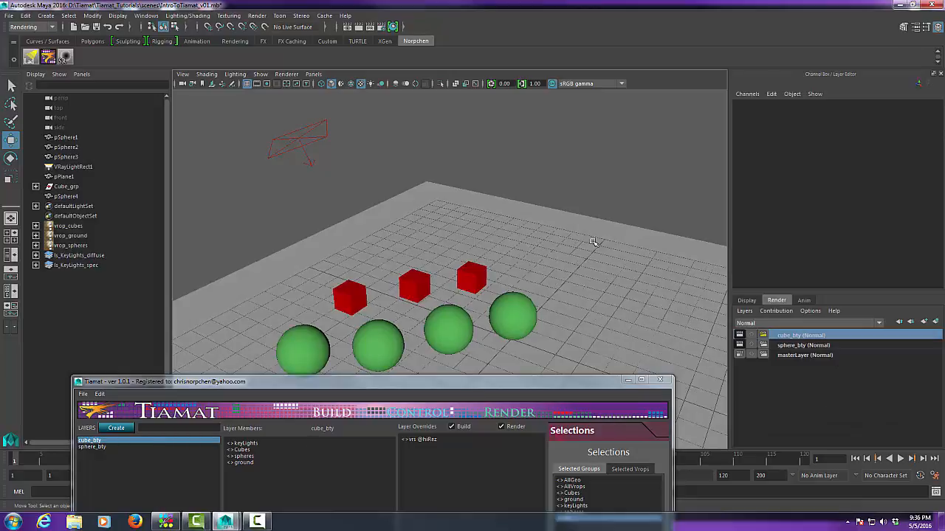
left_click(382, 28)
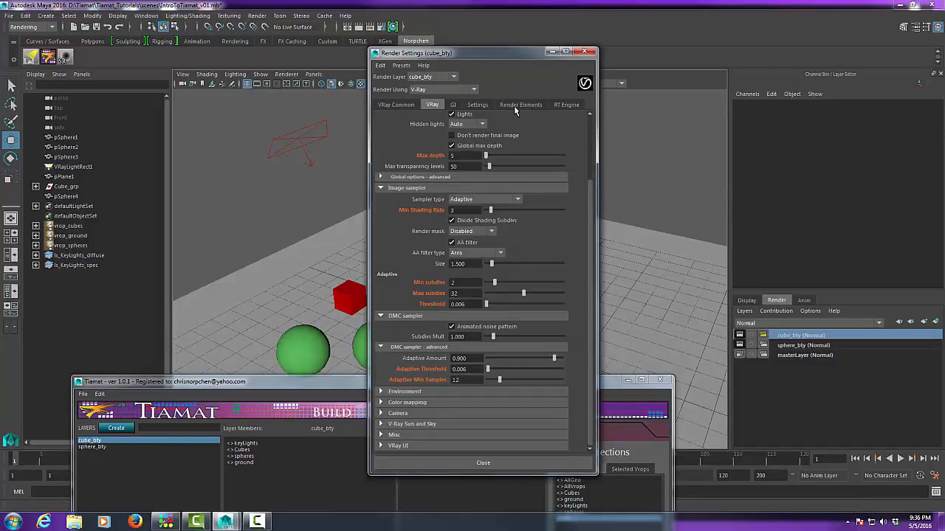
mouse_move(591, 200)
left_mouse_down()
mouse_move(591, 135)
mouse_move(588, 199)
left_mouse_up()
left_click_drag(511, 55, 589, 28)
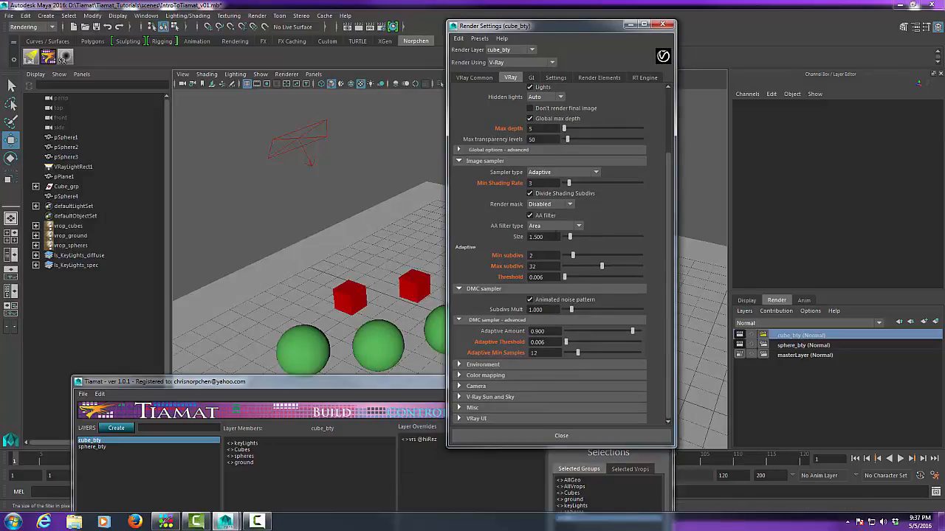
left_click(531, 79)
left_click(510, 79)
left_click(662, 24)
Review the vrs group's members, the hiRez action's members and the custom actions offered as paste overrides
left_click_drag(495, 384, 552, 62)
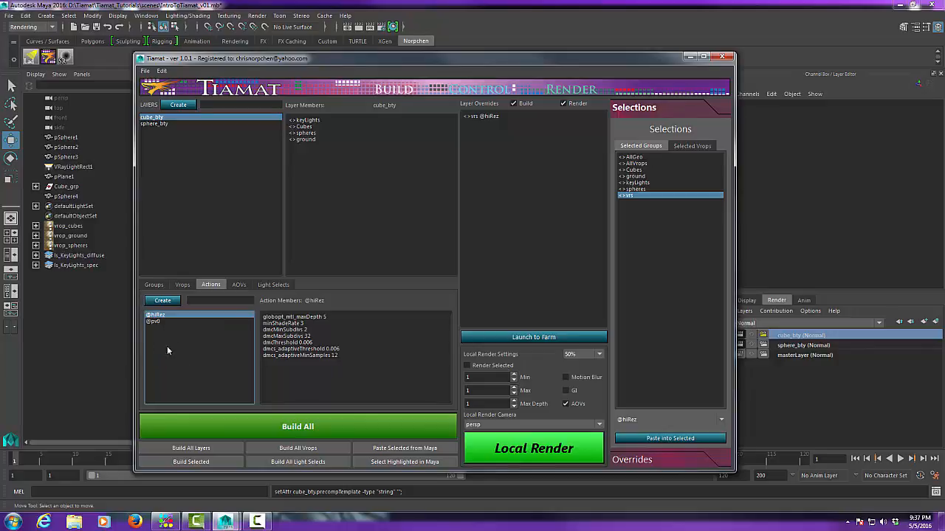
left_click(155, 285)
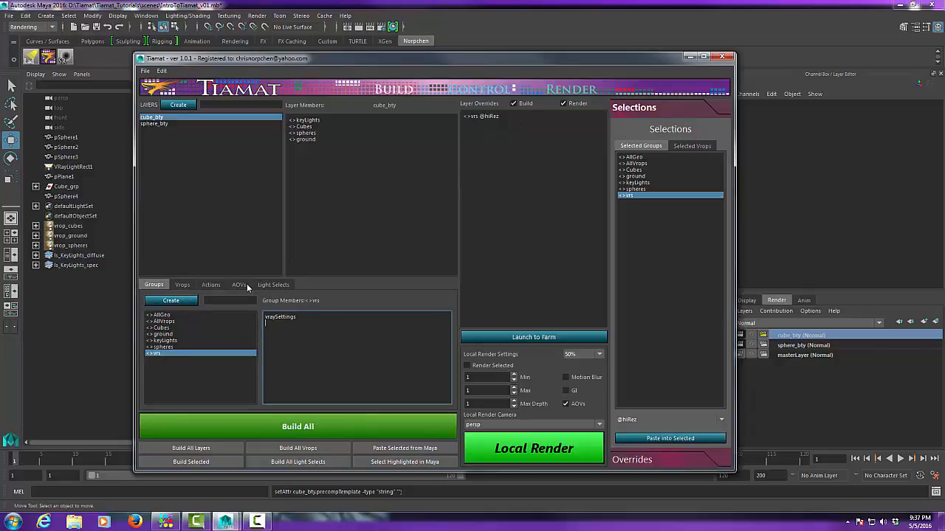
left_click(220, 286)
left_click(155, 286)
left_click_drag(622, 59, 634, 54)
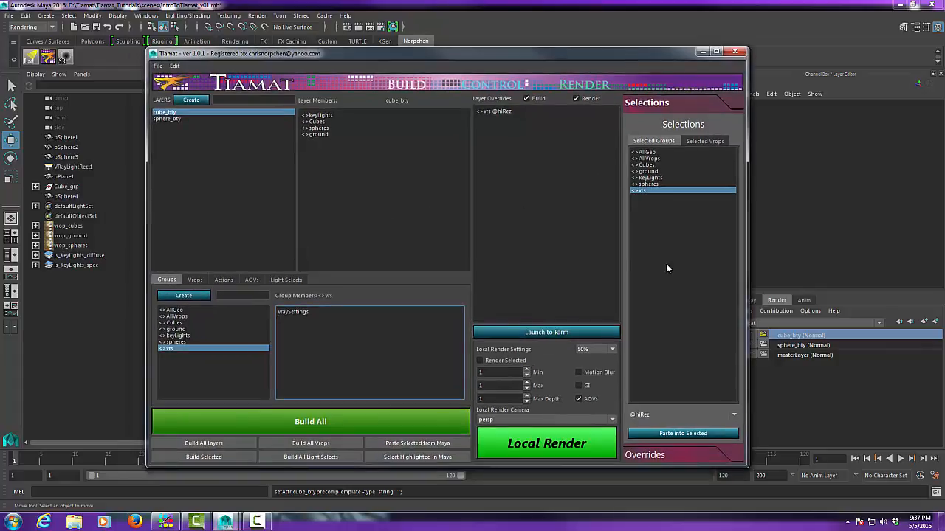
left_click_drag(529, 79, 532, 46)
left_click(234, 271)
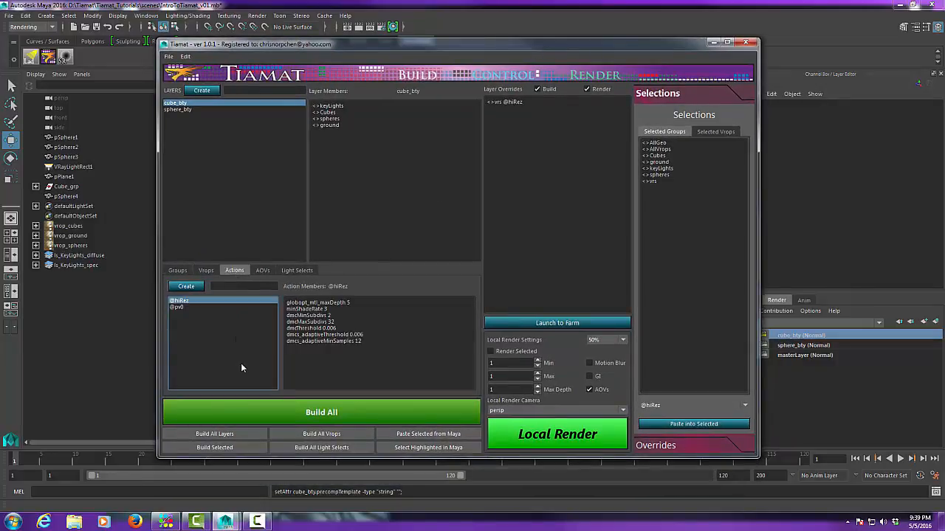
left_click(745, 405)
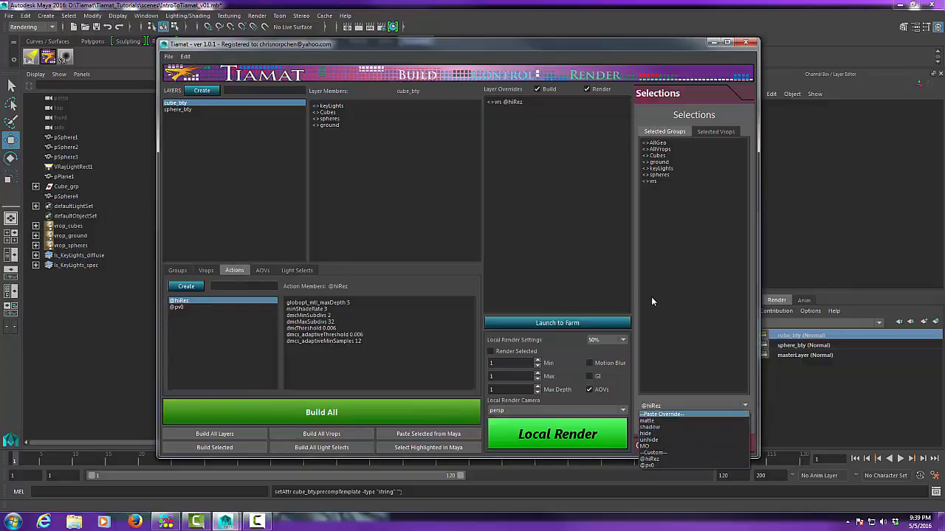
left_click(674, 278)
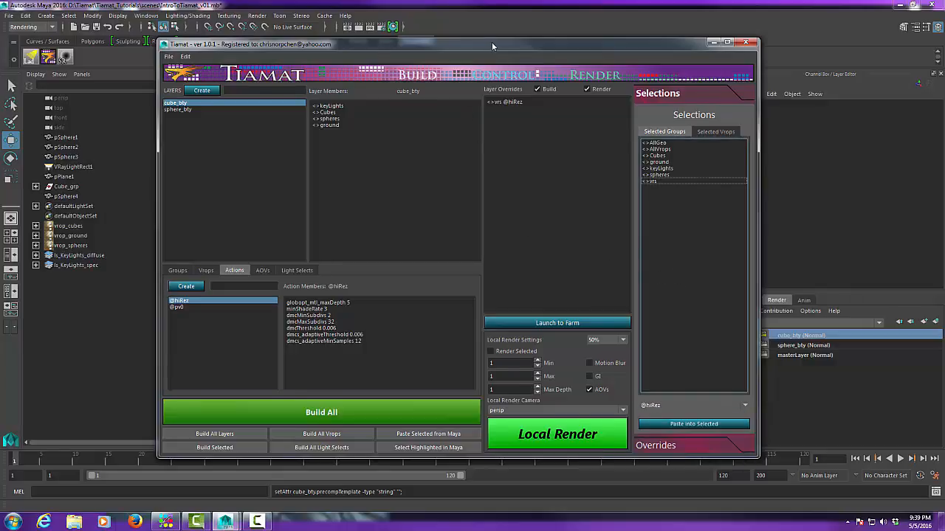
left_click_drag(492, 42, 474, 50)
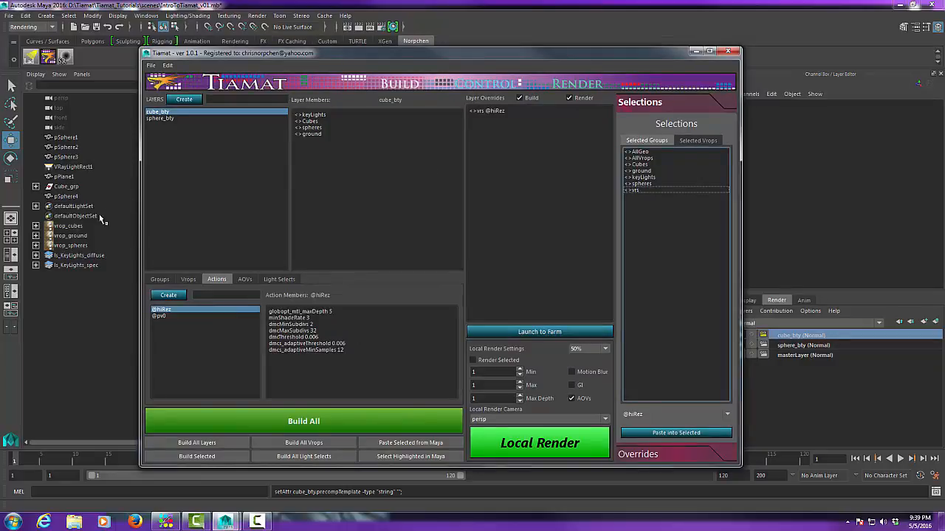
Make sphere_bty the current layer in both Tiamat and Maya, and move the Tiamat window down to uncover the viewport
left_click(161, 118)
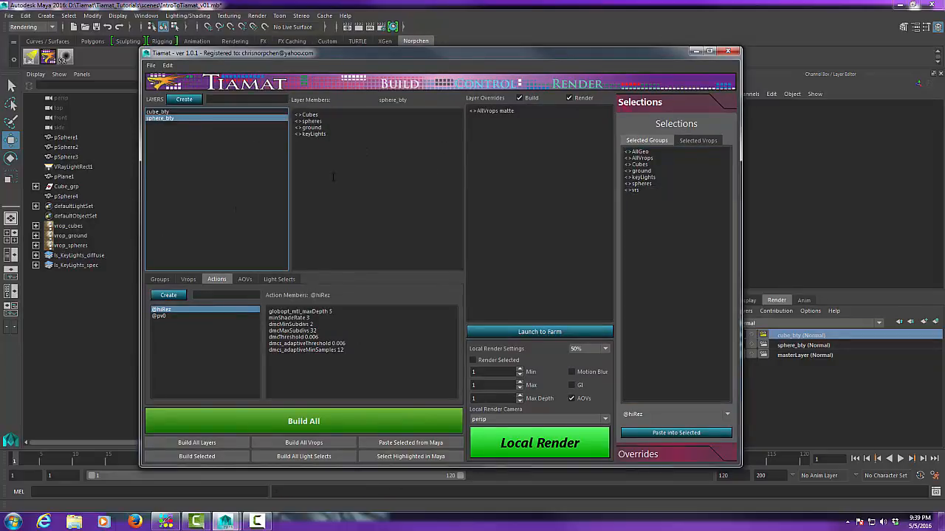
left_click(802, 345)
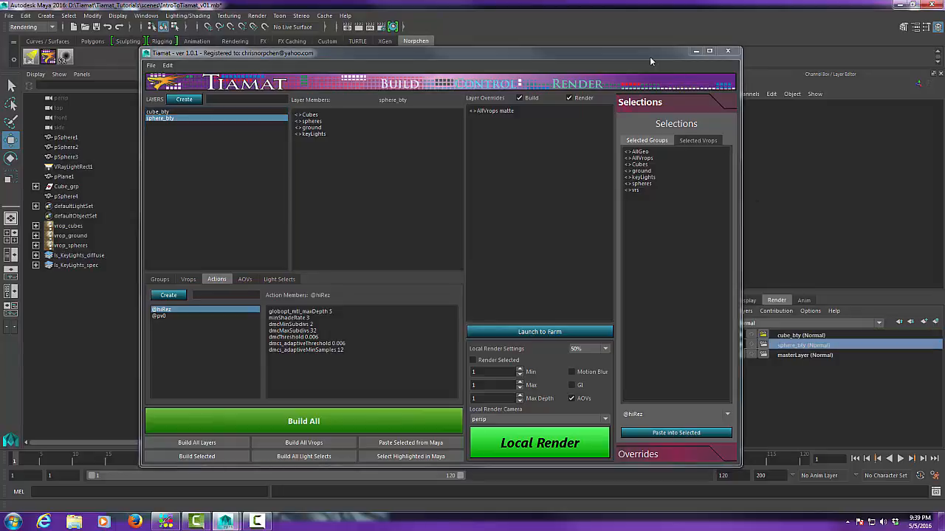
left_click_drag(649, 56, 633, 275)
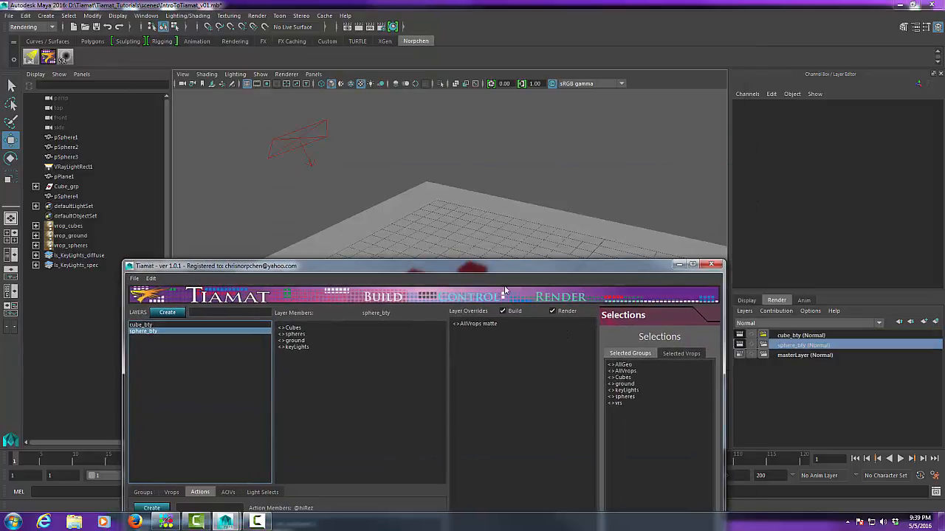
left_click_drag(508, 270, 367, 309)
Turn off Visible to GI in the attributes of vrop_cubes
left_click(71, 225)
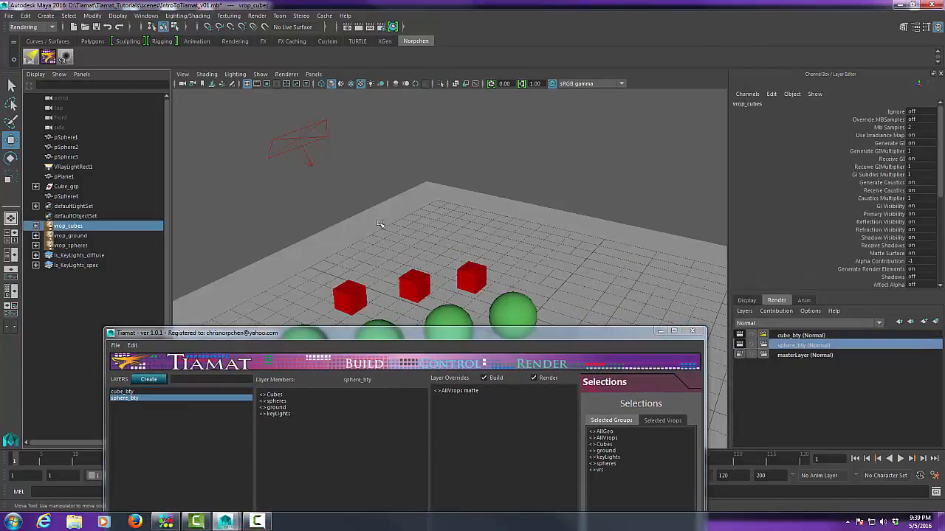
left_click(915, 27)
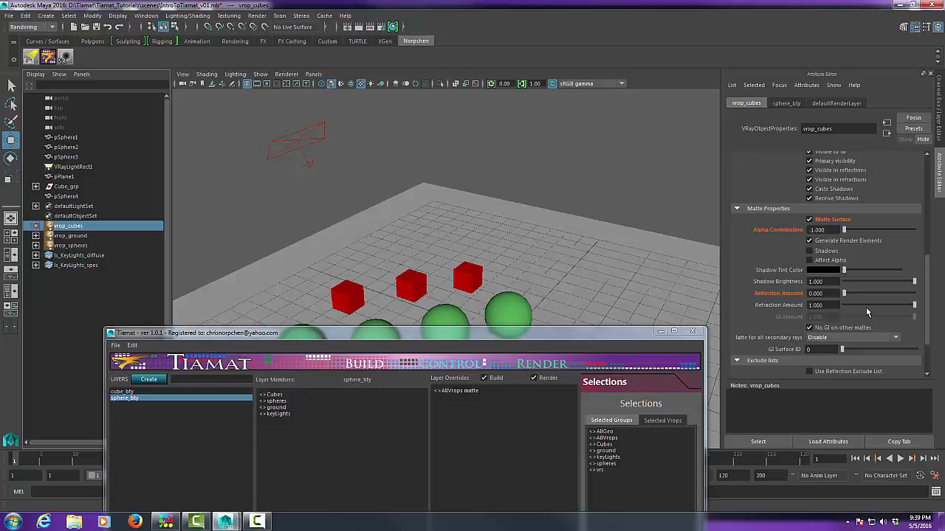
scroll(928, 292, "down", 1)
left_click_drag(928, 293, 929, 281)
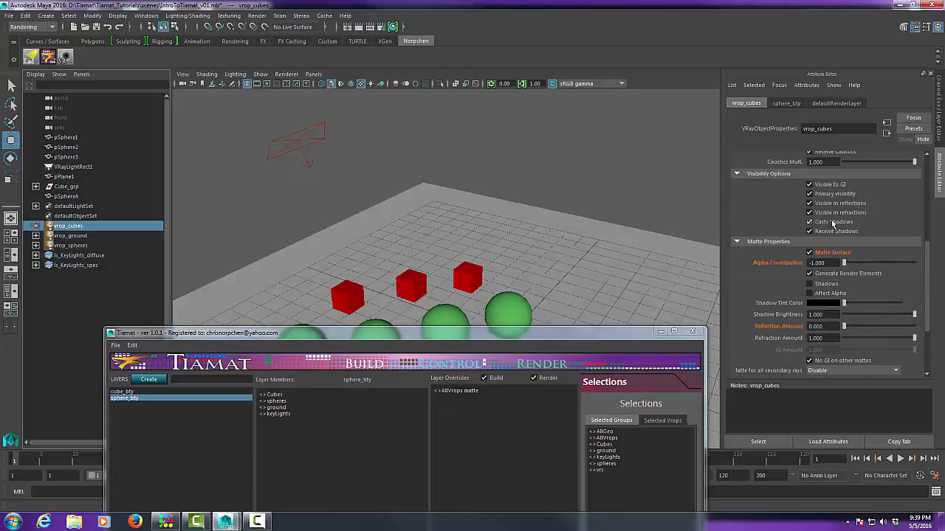
left_click(830, 185)
Copy the giVisibility attribute name from the Script Editor's history and close the editor
left_click(935, 494)
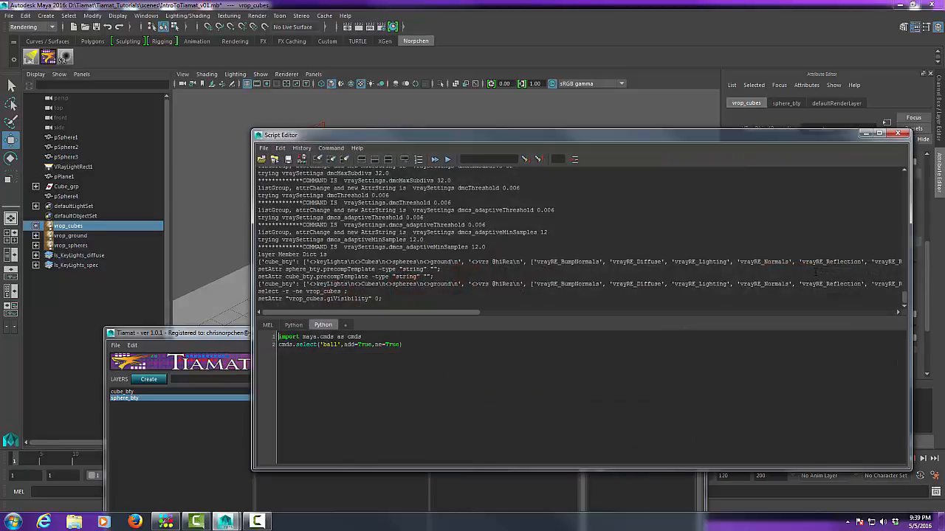
left_click_drag(581, 136, 908, 132)
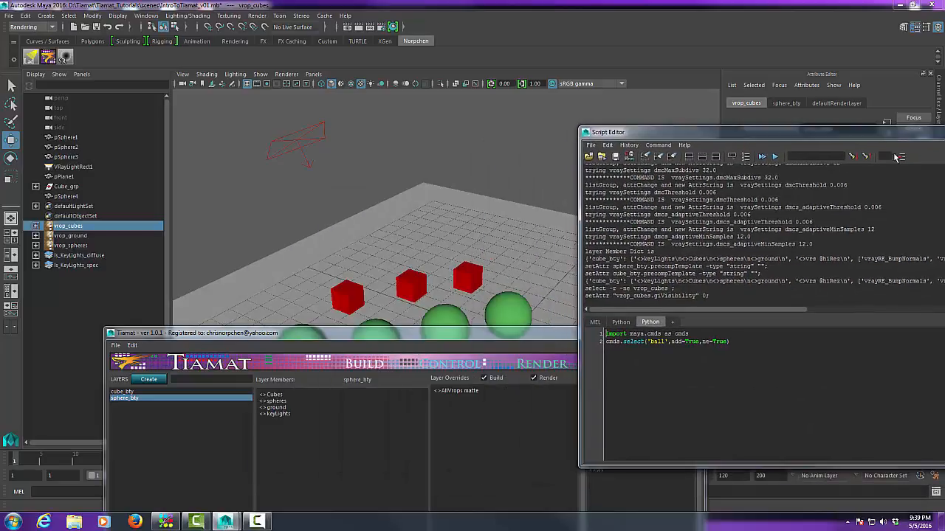
left_click_drag(654, 296, 697, 296)
key("ctrl+c")
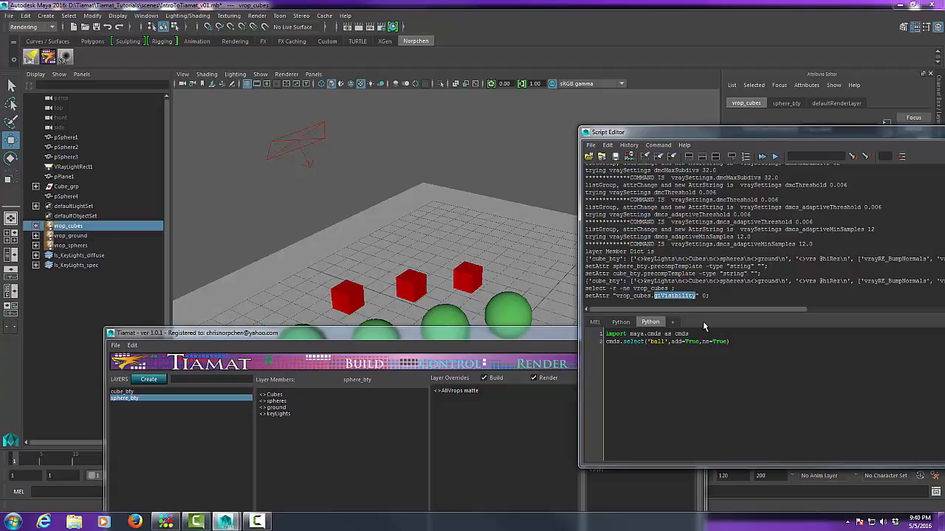
left_click(944, 132)
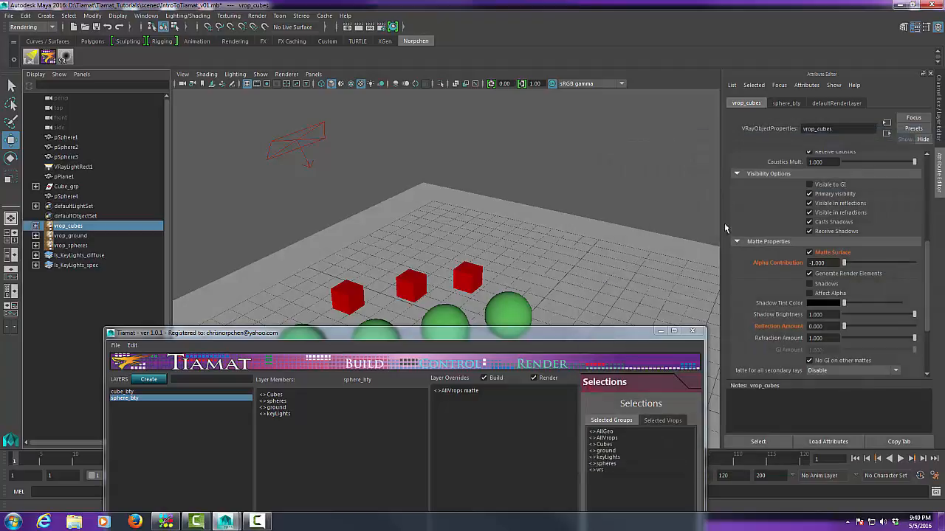
Bring the Tiamat window back up and create a new action named matte, leaving it selected
left_click_drag(568, 334, 641, 53)
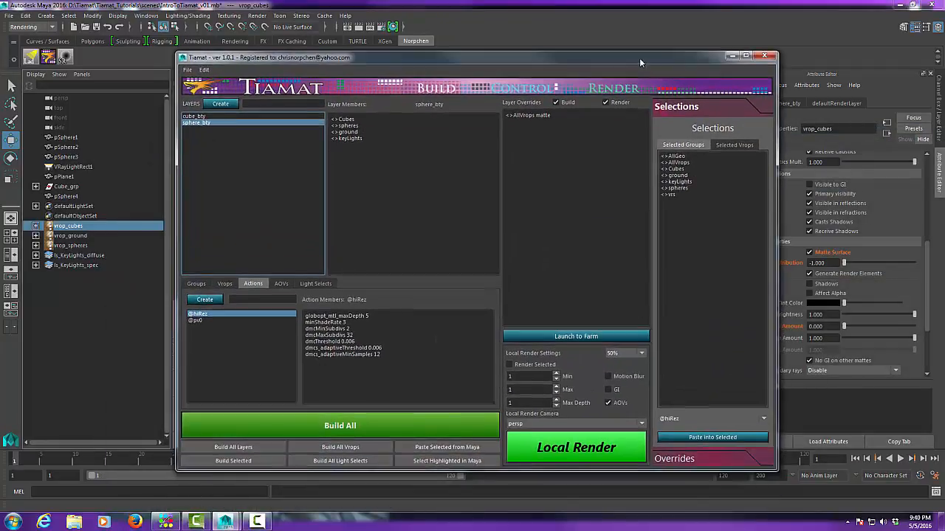
left_click(234, 298)
type("matte")
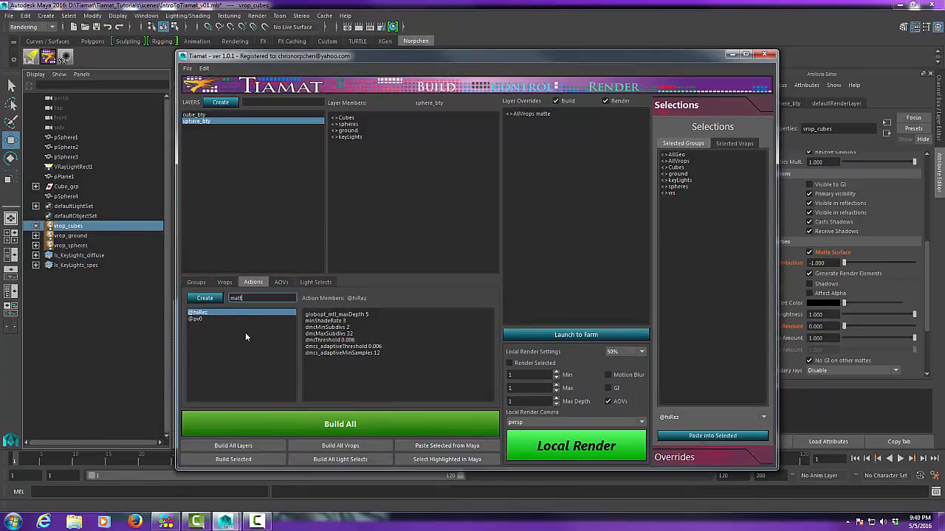
left_click(210, 299)
left_click(198, 325)
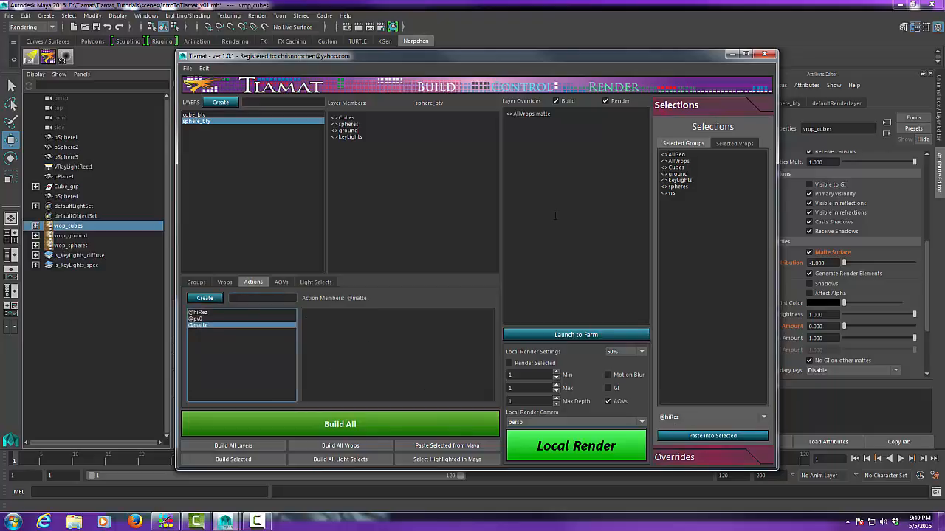
Fill the matte action with the lines "matte" and "giVisibility 0"
left_click(375, 347)
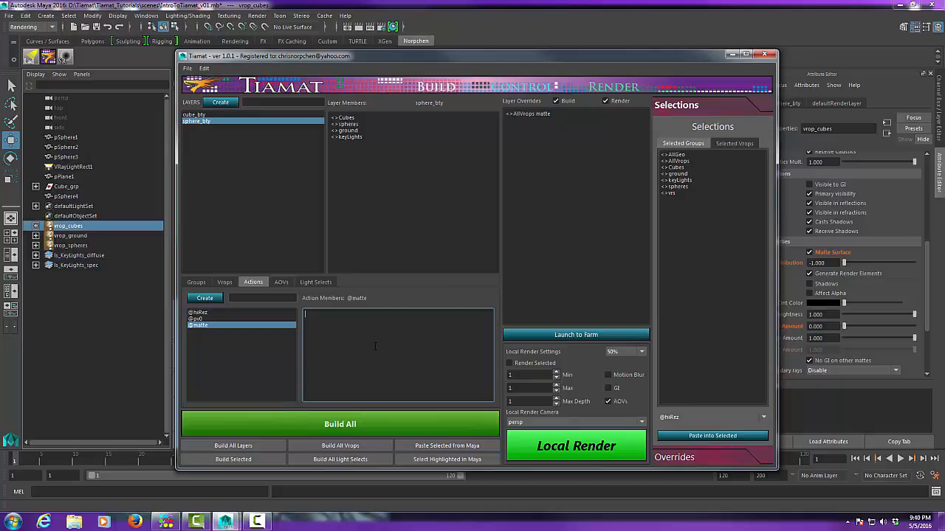
type("matte")
key("ctrl+v")
left_click(545, 169)
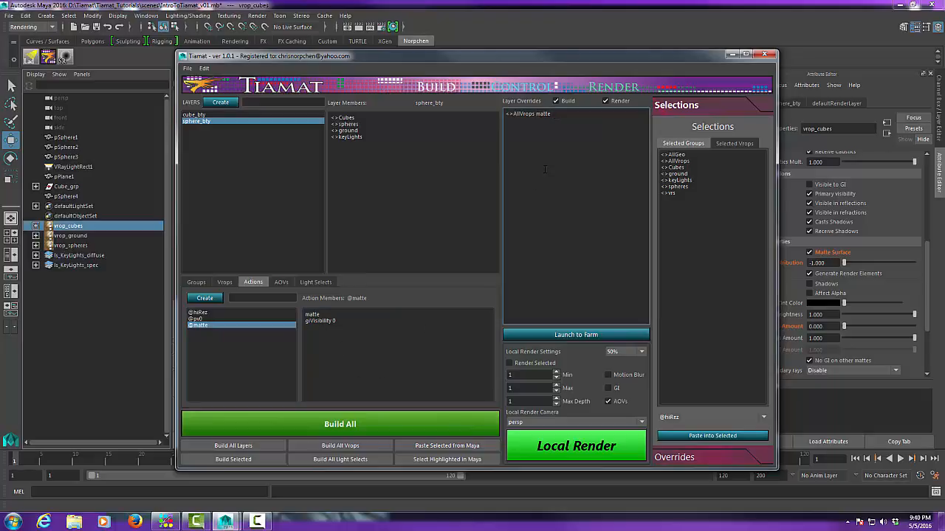
type("@")
left_click(384, 425)
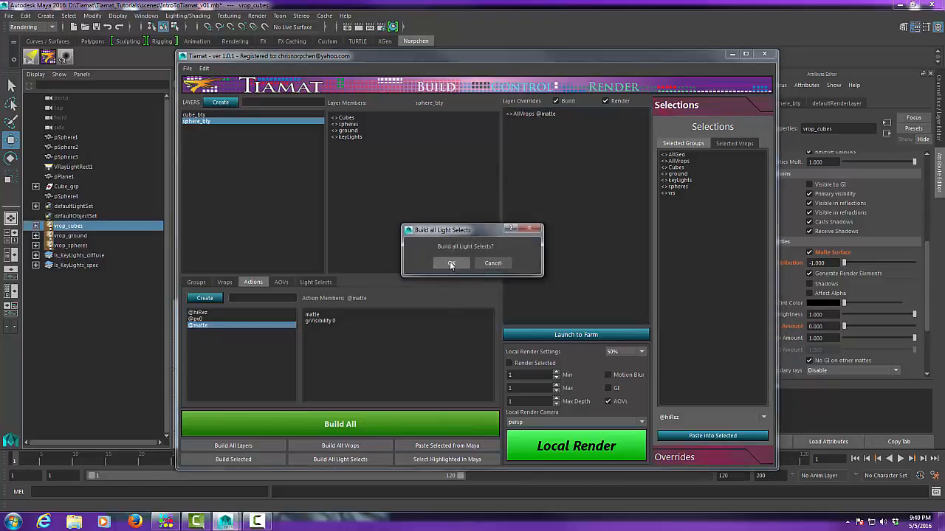
left_click(452, 262)
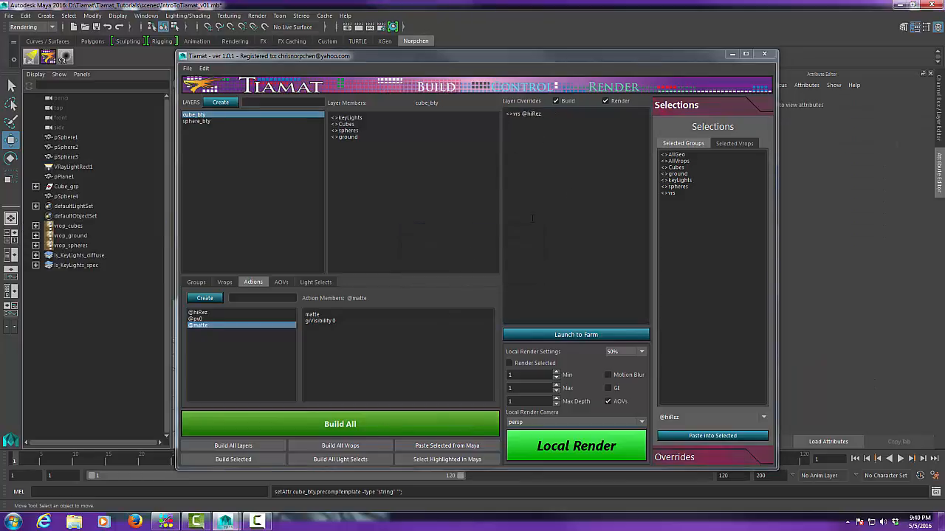
Move the Tiamat window clear of the viewport and select sphere_bty both there and in Maya's render layer list
left_click_drag(600, 56, 520, 343)
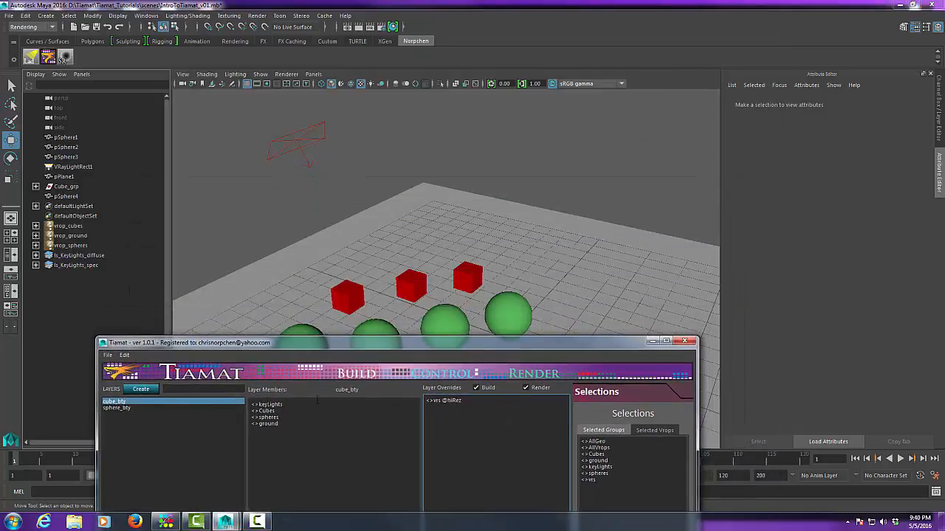
left_click(121, 408)
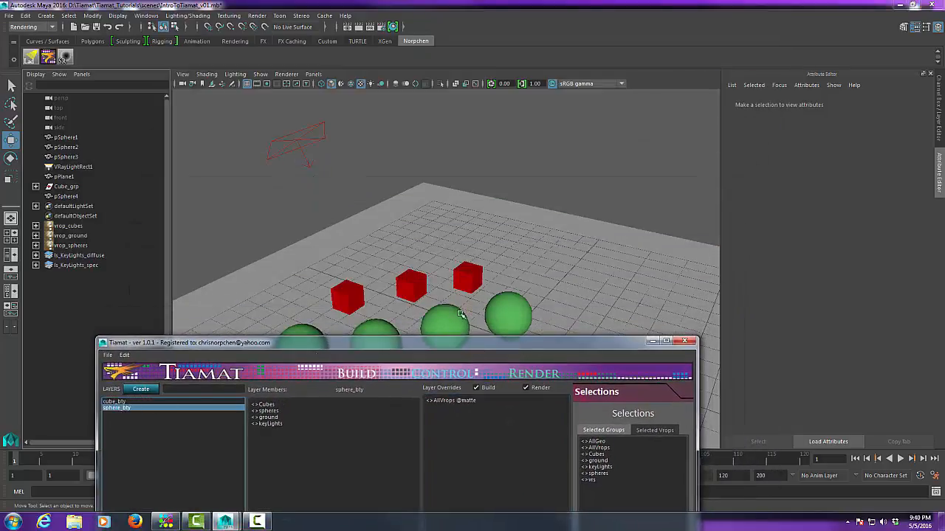
left_click(915, 27)
left_click(810, 345)
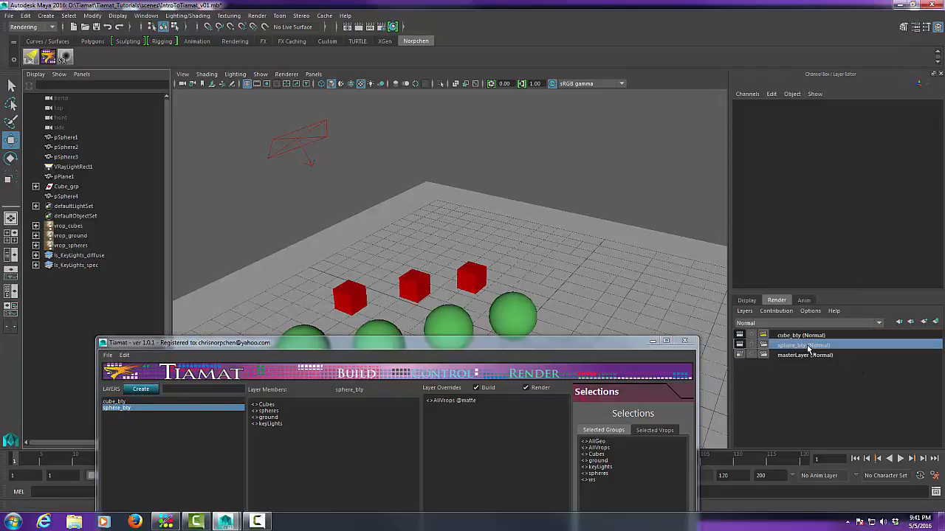
Examine the visibility and matte overrides of vrop_cubes in its attributes, and move the Tiamat window back over the viewport
left_click(78, 226)
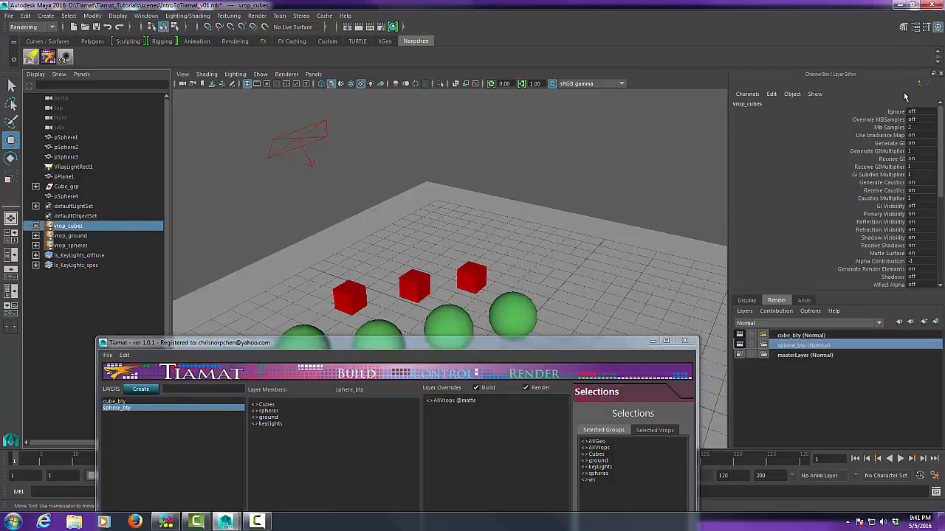
left_click(915, 27)
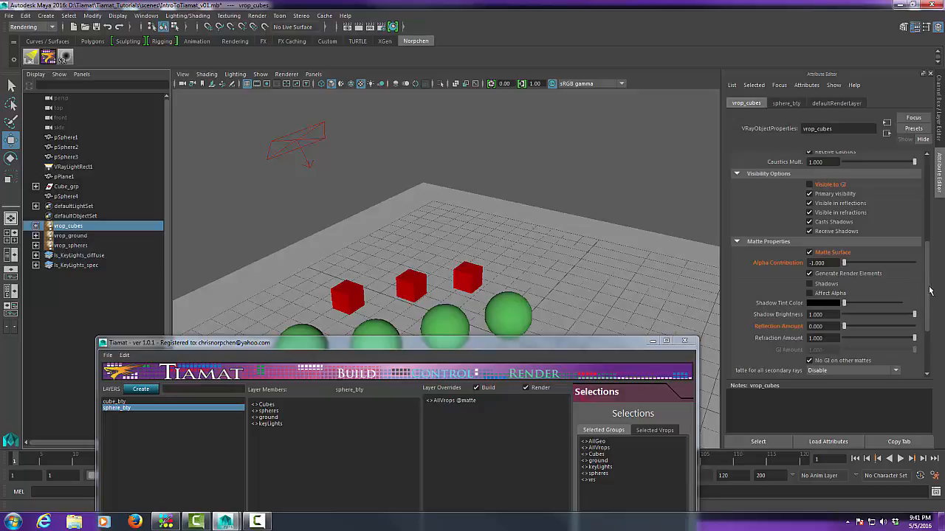
scroll(929, 276, "up", 1)
scroll(928, 276, "down", 1)
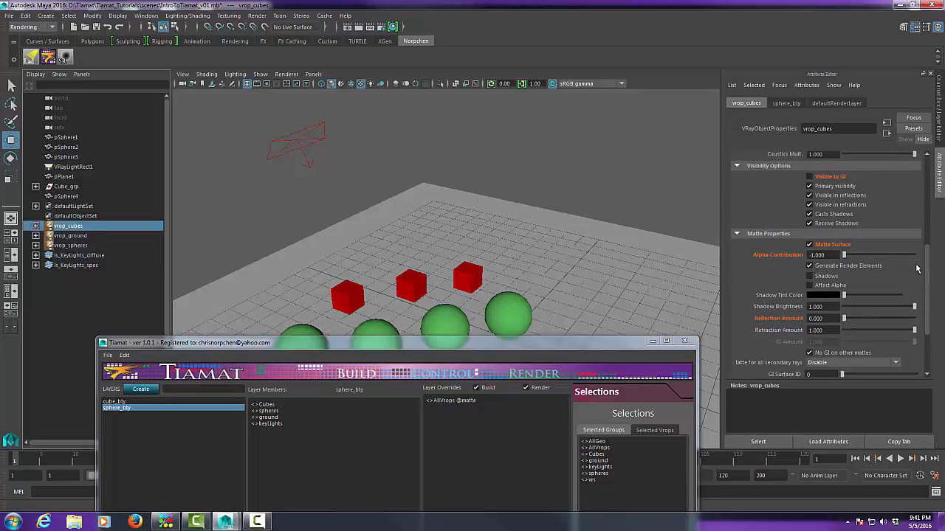
scroll(932, 257, "down", 1)
scroll(931, 257, "up", 2)
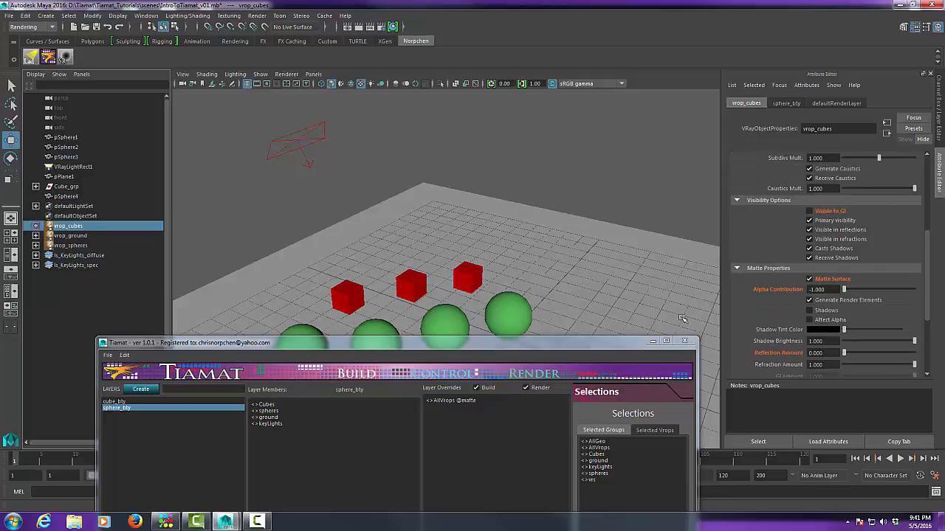
left_click_drag(583, 344, 648, 67)
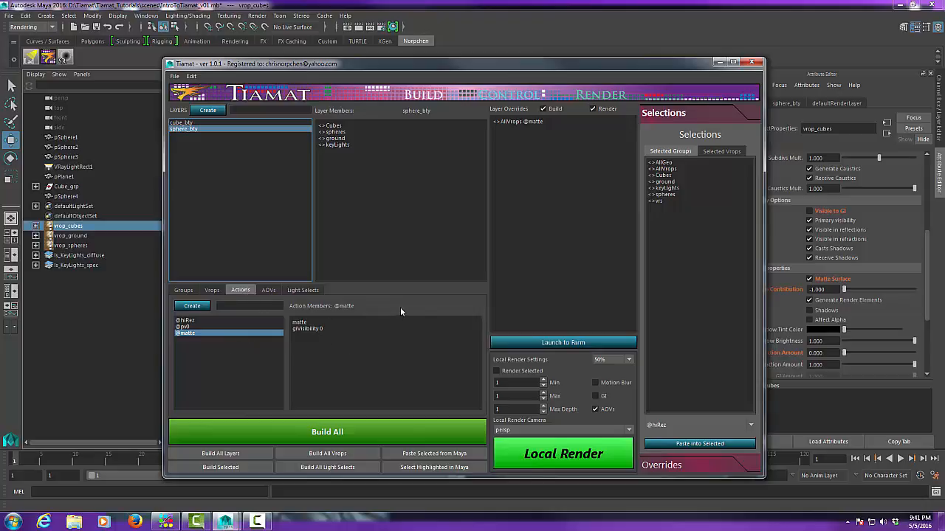
left_click_drag(496, 67, 505, 60)
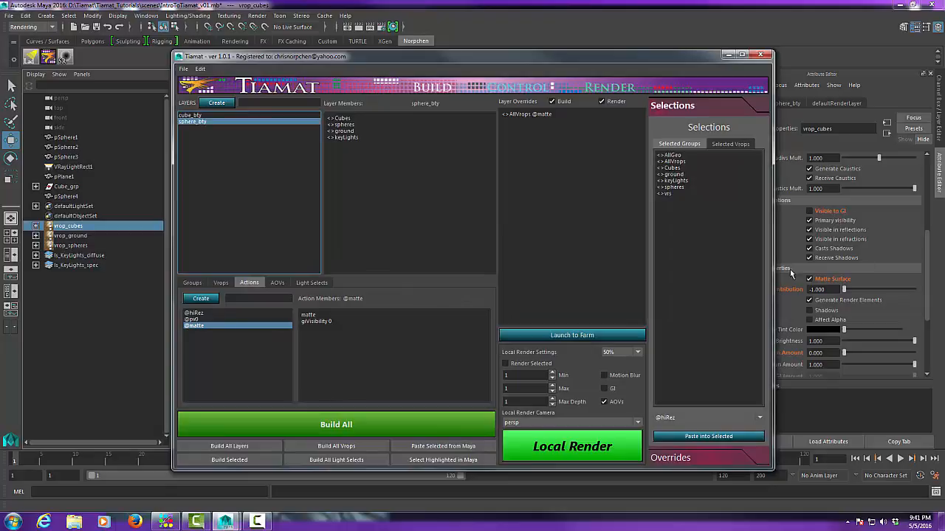